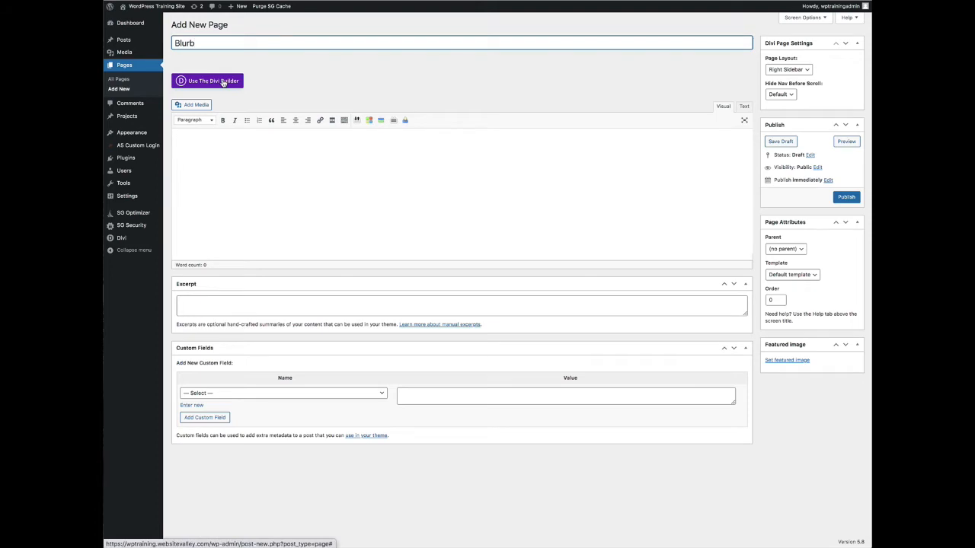
Enable the Divi Builder on the Blurb page, start building from scratch, and dismiss the row inserter
click(224, 81)
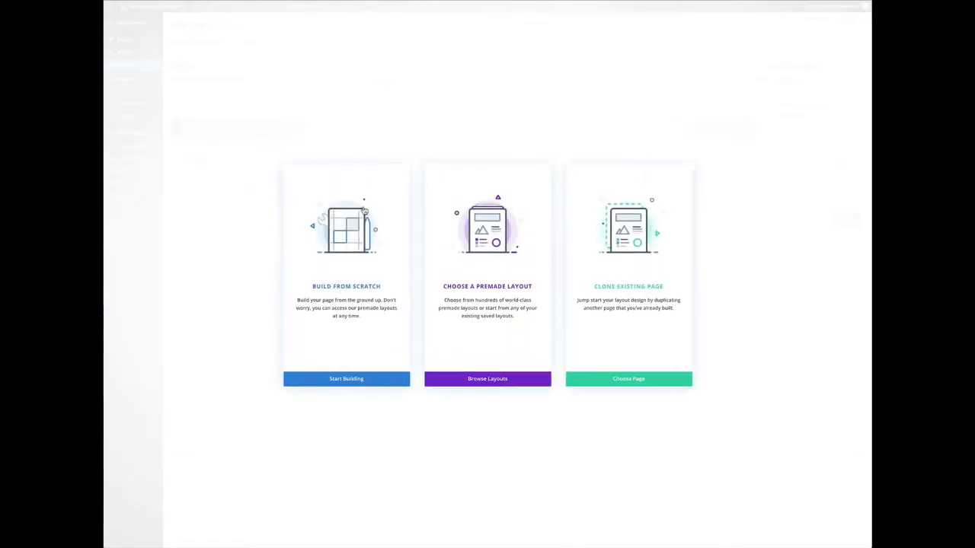
click(345, 288)
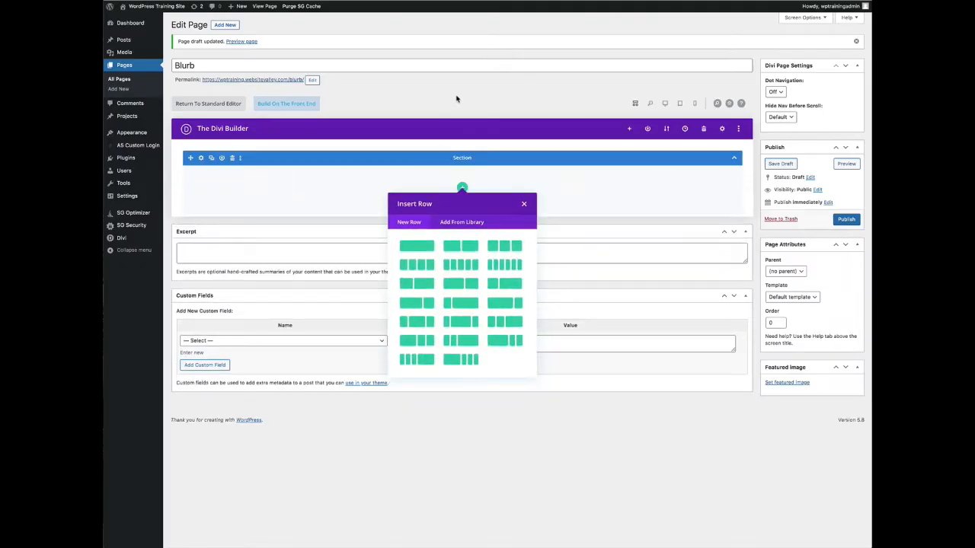
click(523, 205)
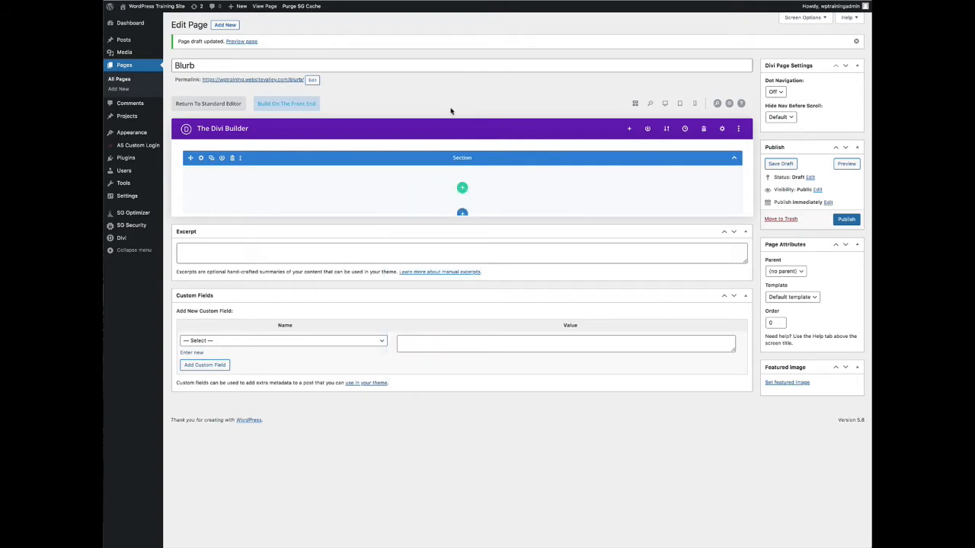
Open the page in the front-end builder, build from scratch, and insert a two-column row
click(294, 105)
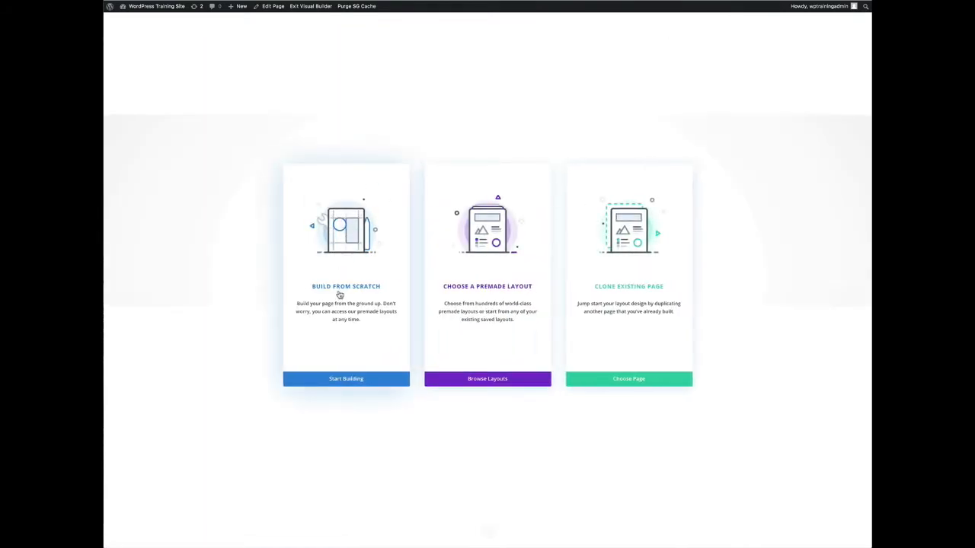
click(334, 289)
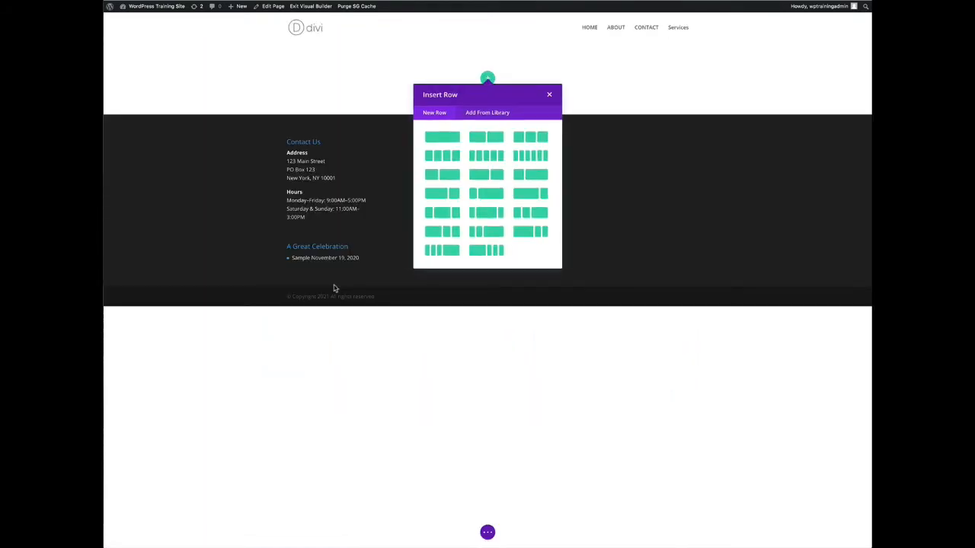
click(487, 138)
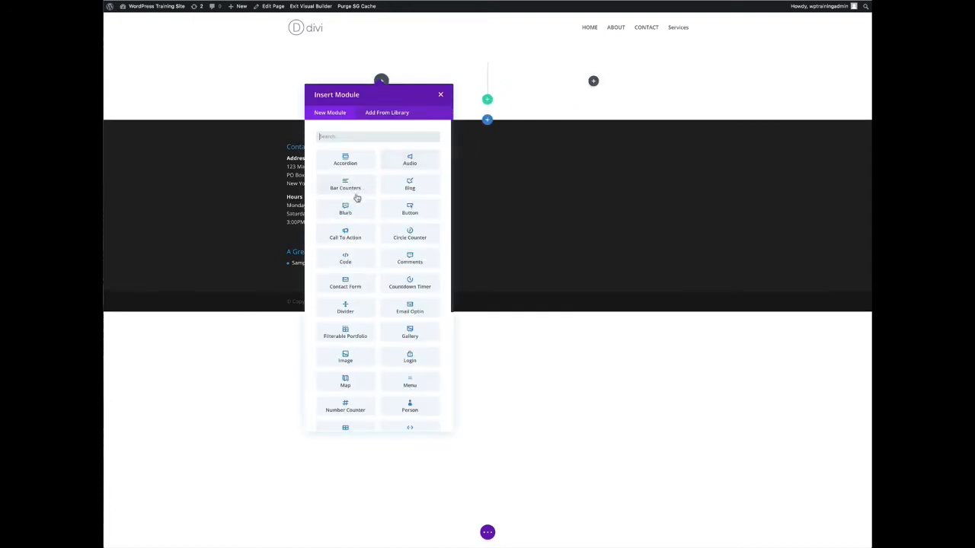
Add a Blurb module to the row's first column
scroll(374, 200, down, 2)
scroll(373, 201, down, 5)
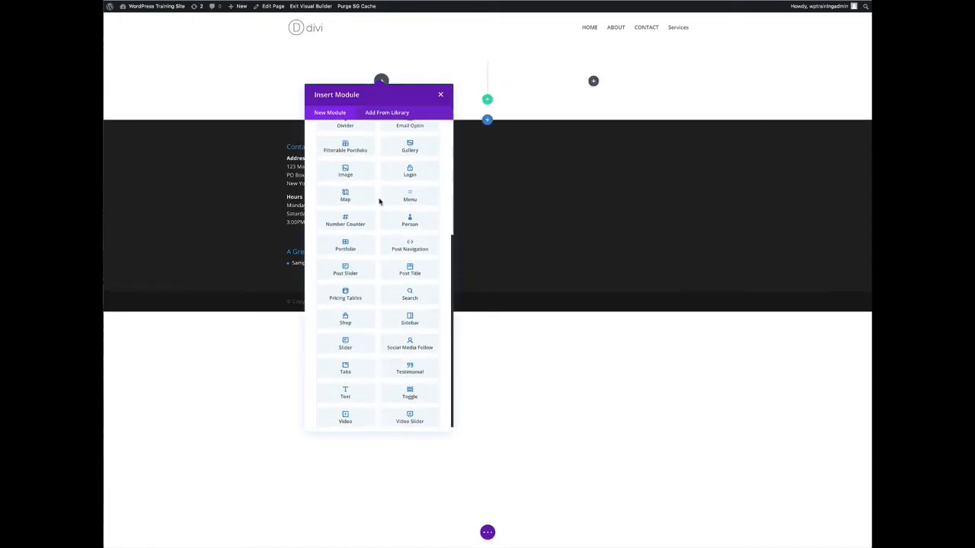
scroll(379, 201, up, 5)
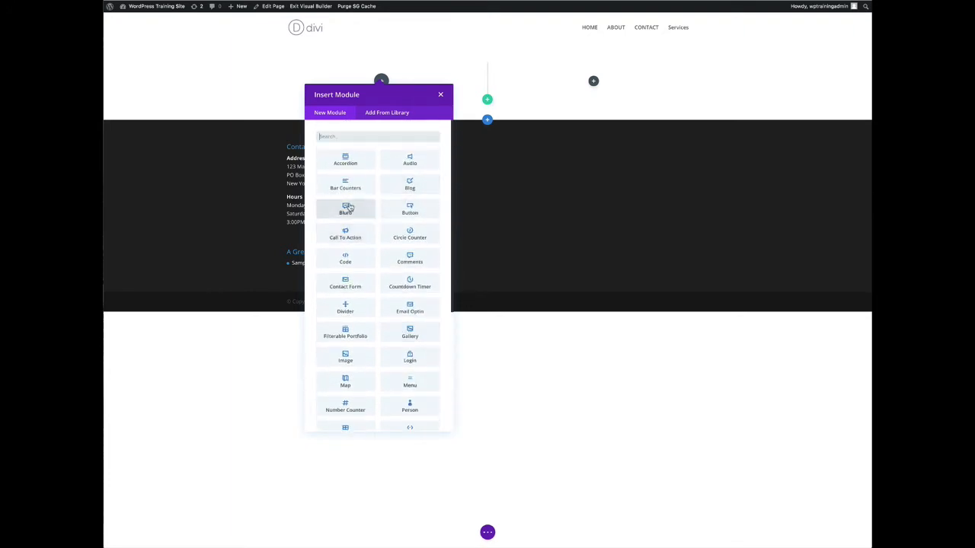
click(346, 208)
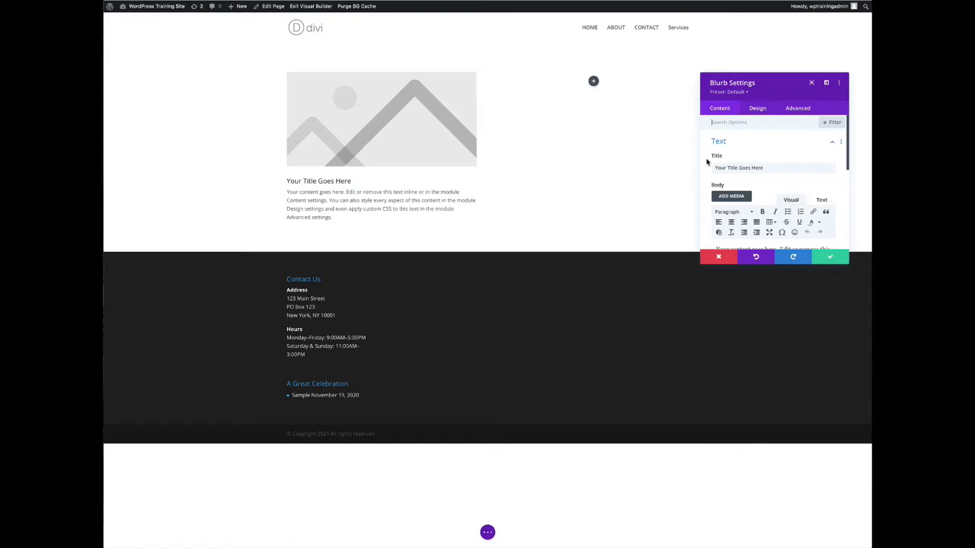
Set the blurb's image to the bridge photo from the media library and save the module
scroll(779, 149, down, 4)
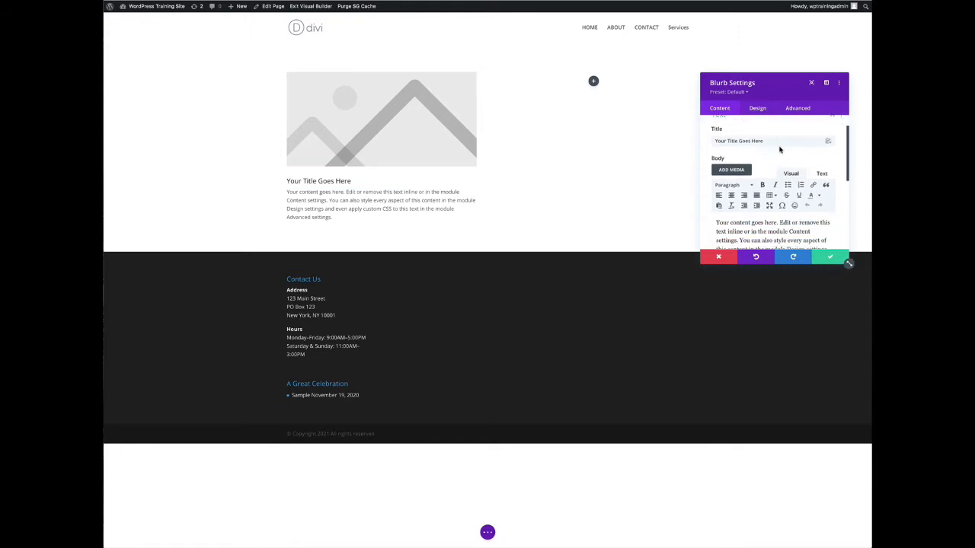
scroll(784, 156, down, 2)
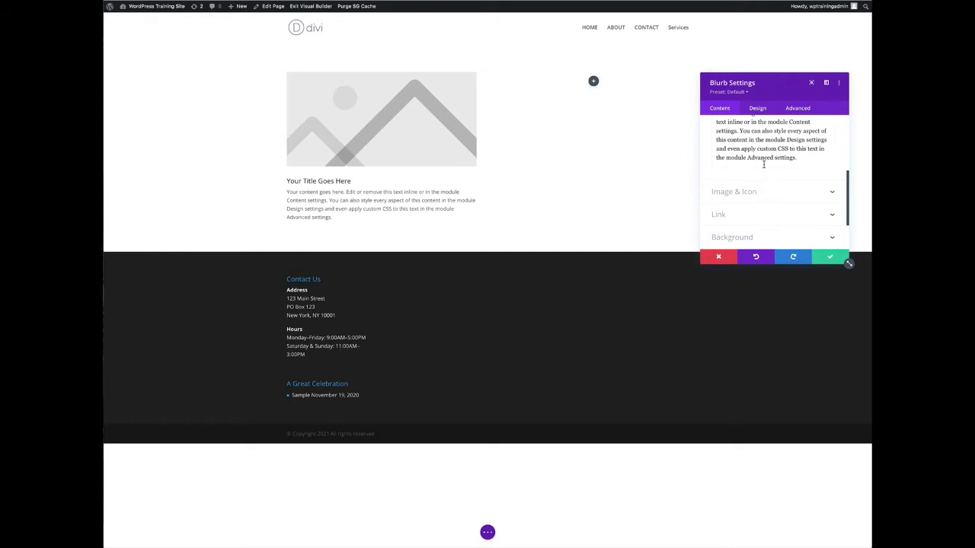
scroll(769, 164, up, 3)
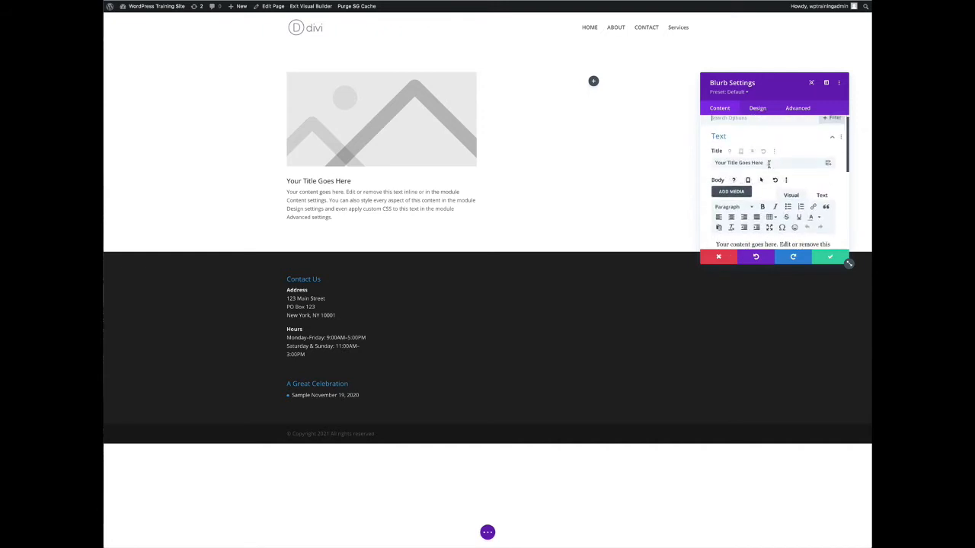
scroll(769, 164, down, 2)
scroll(769, 165, down, 3)
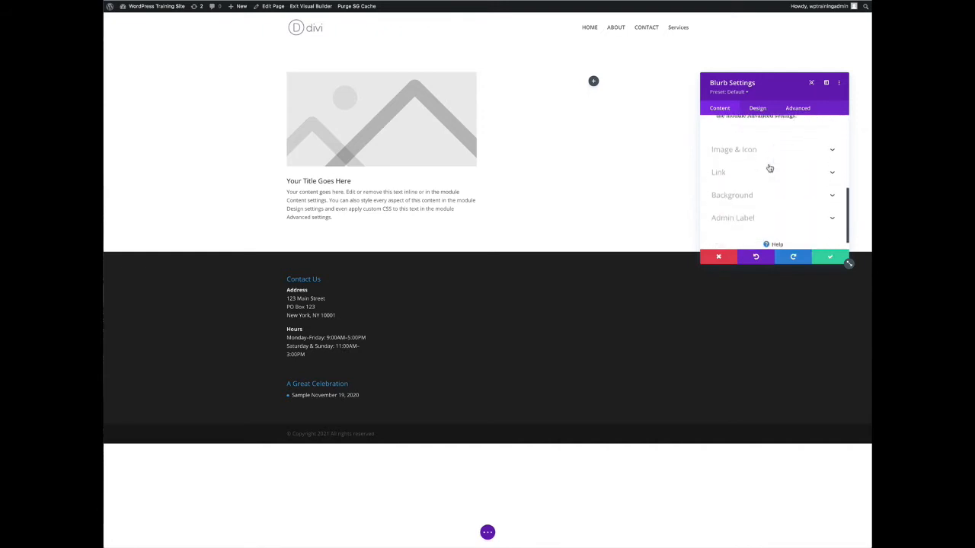
click(752, 149)
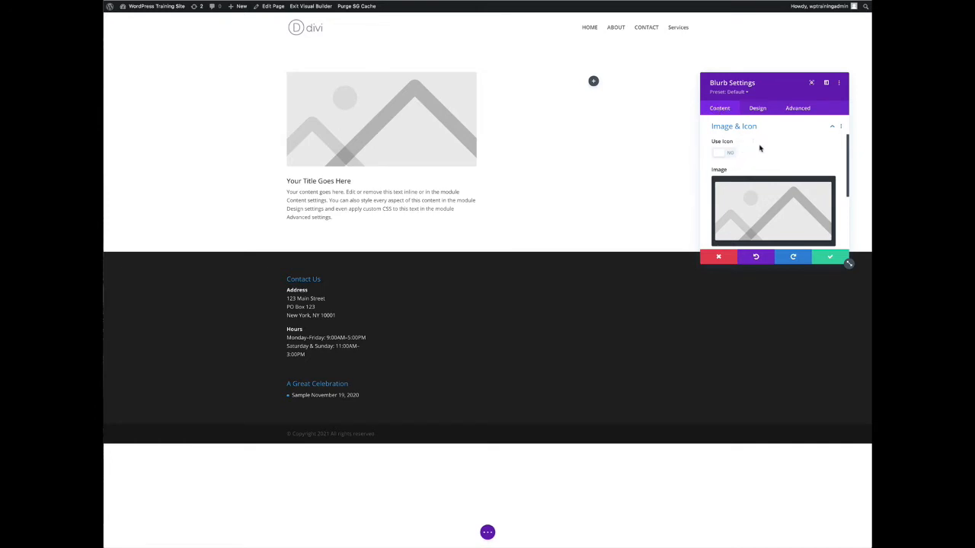
click(778, 210)
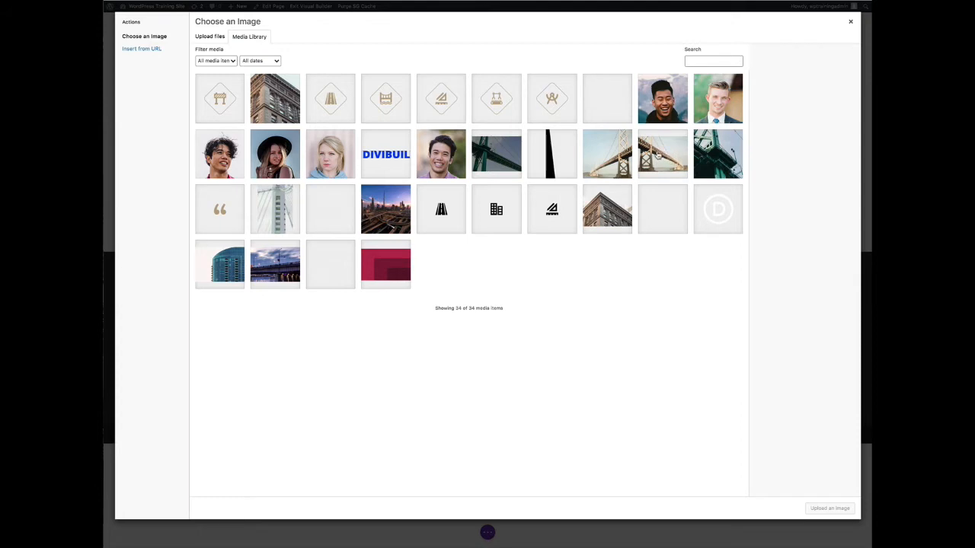
click(658, 155)
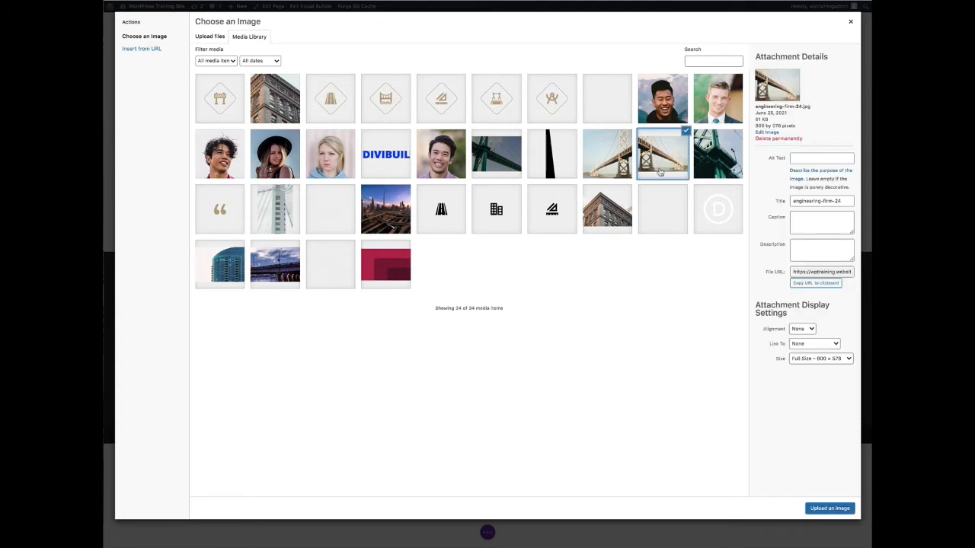
click(817, 509)
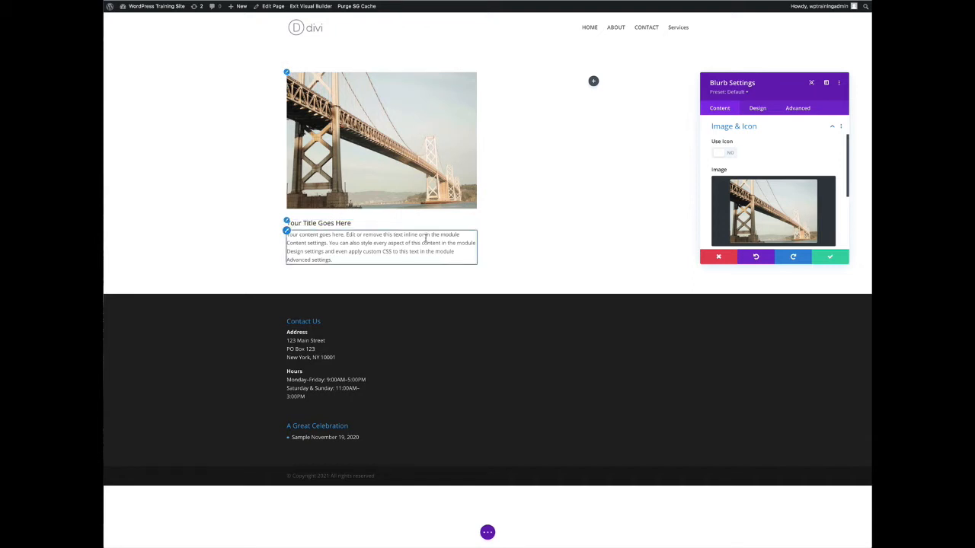
click(823, 256)
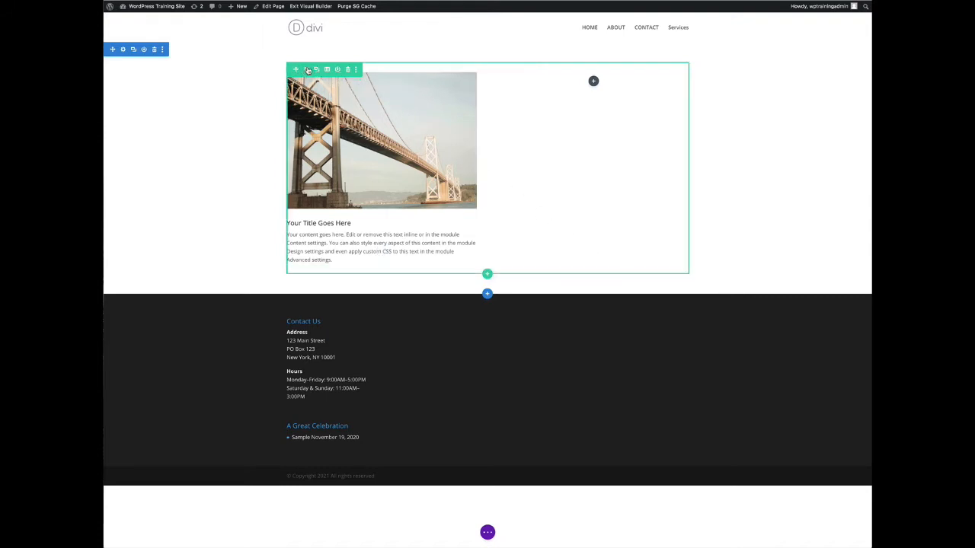
Open the row's settings and add a background gradient
click(306, 70)
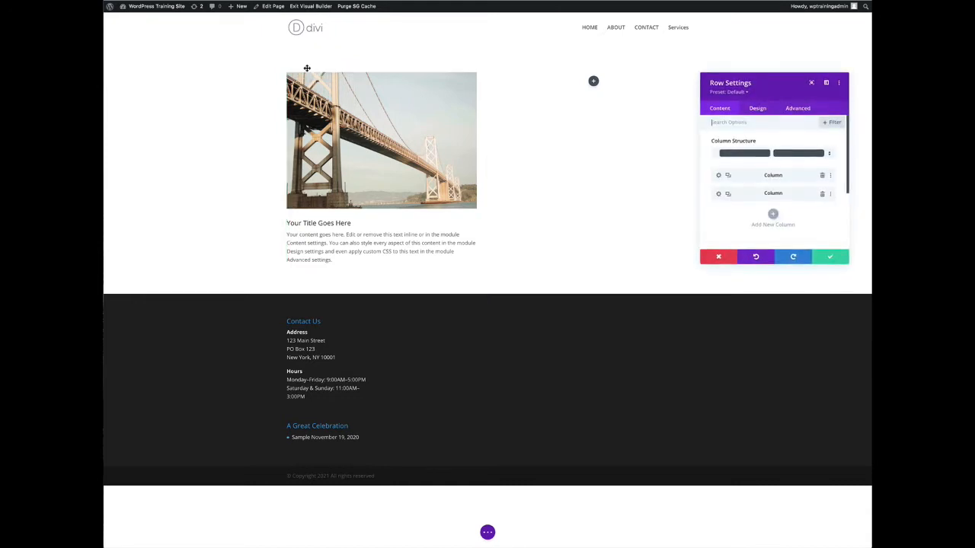
drag(849, 263, 688, 244)
scroll(674, 197, down, 3)
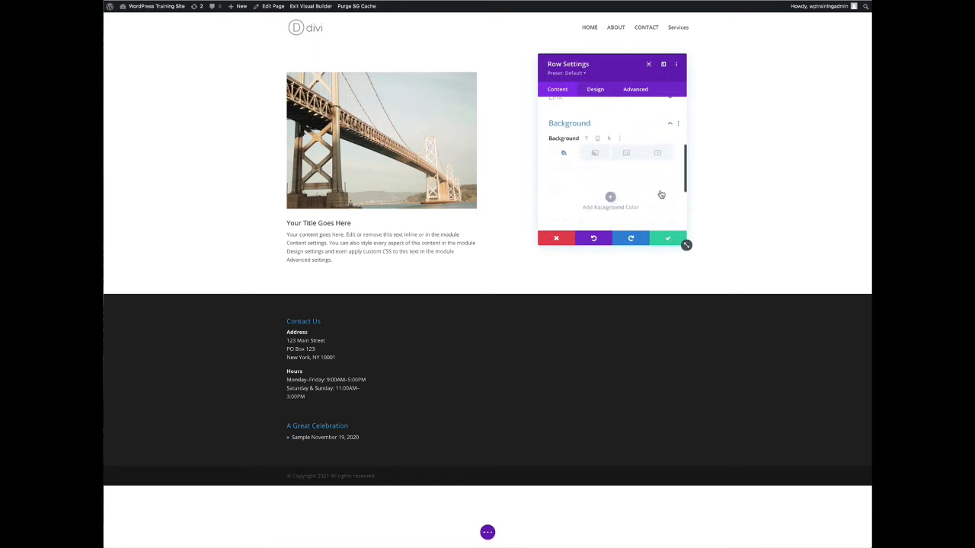
click(594, 153)
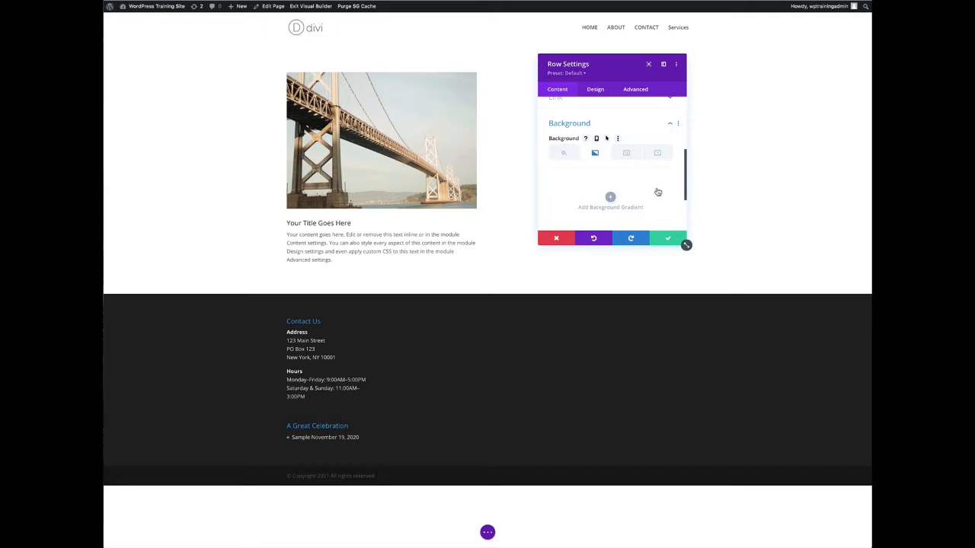
click(610, 198)
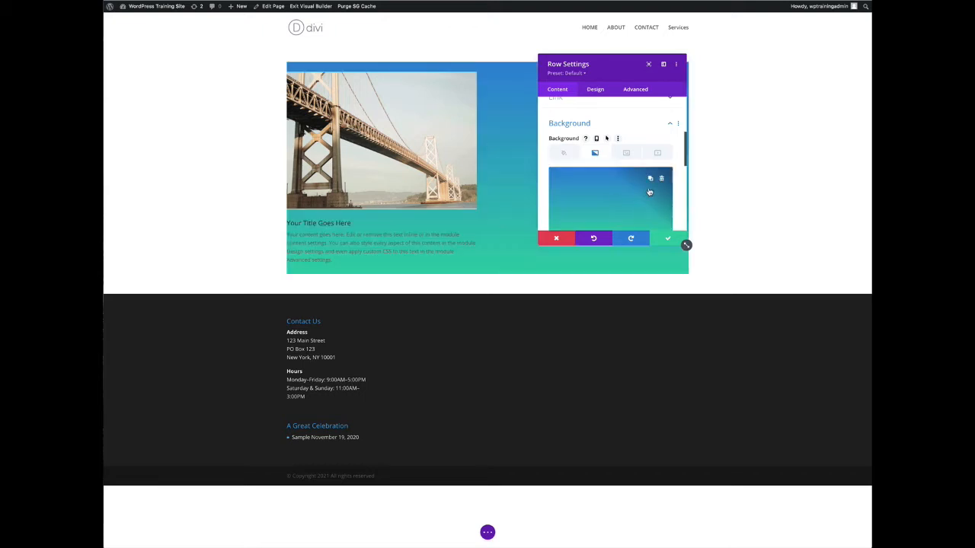
Set the gradient's first color to purple and its second color to black
scroll(638, 194, down, 2)
scroll(638, 194, down, 1)
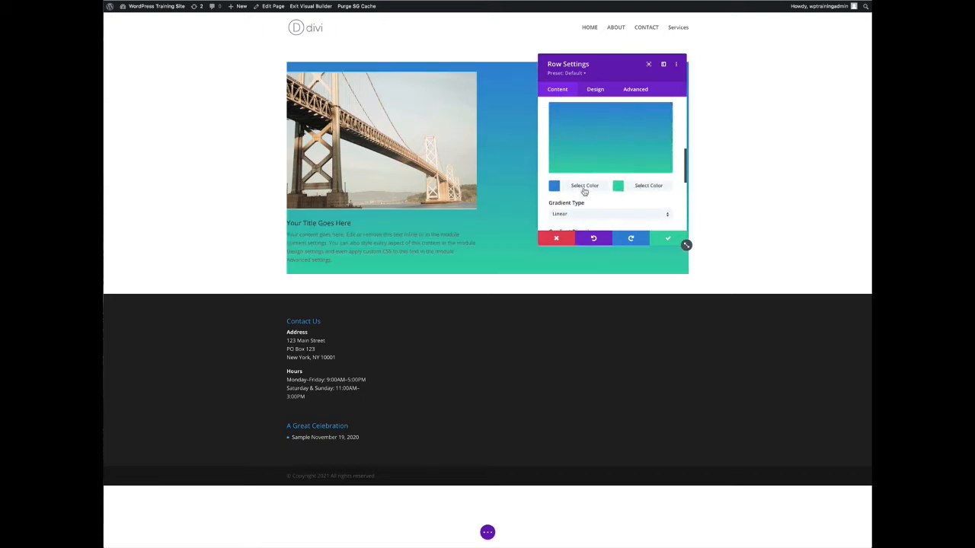
click(555, 186)
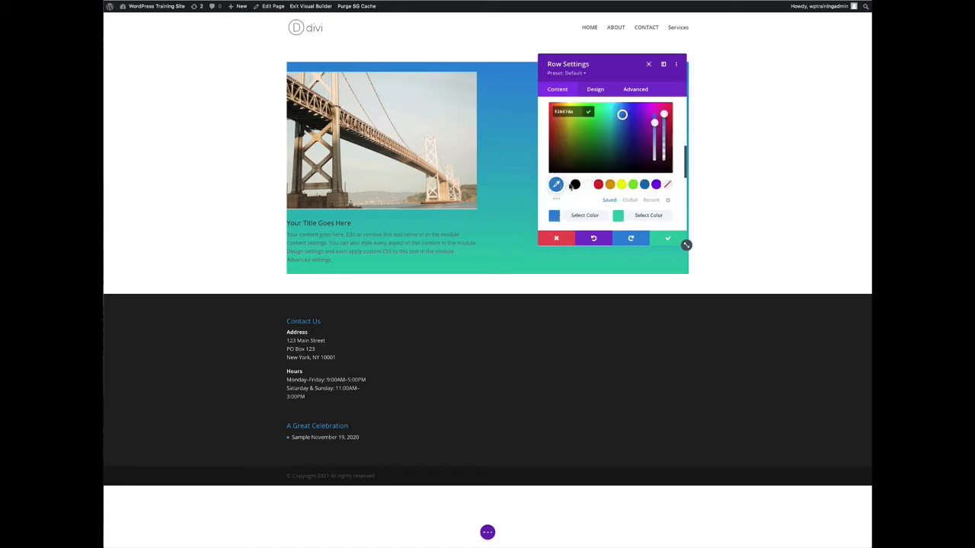
click(655, 185)
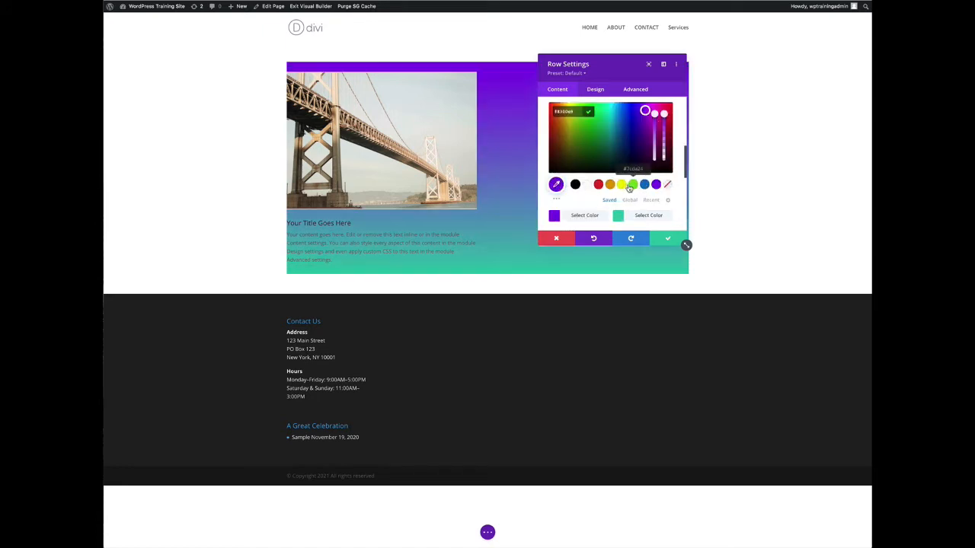
click(619, 216)
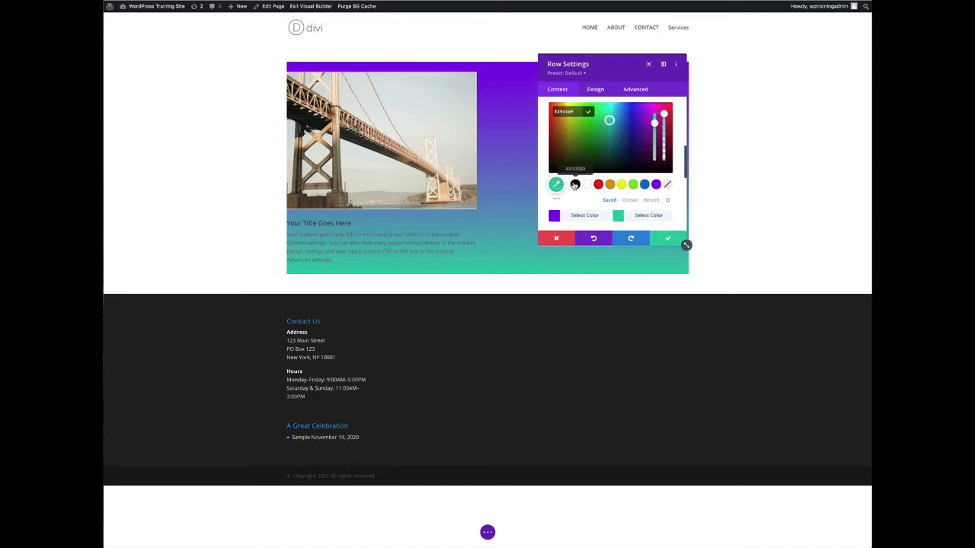
click(575, 184)
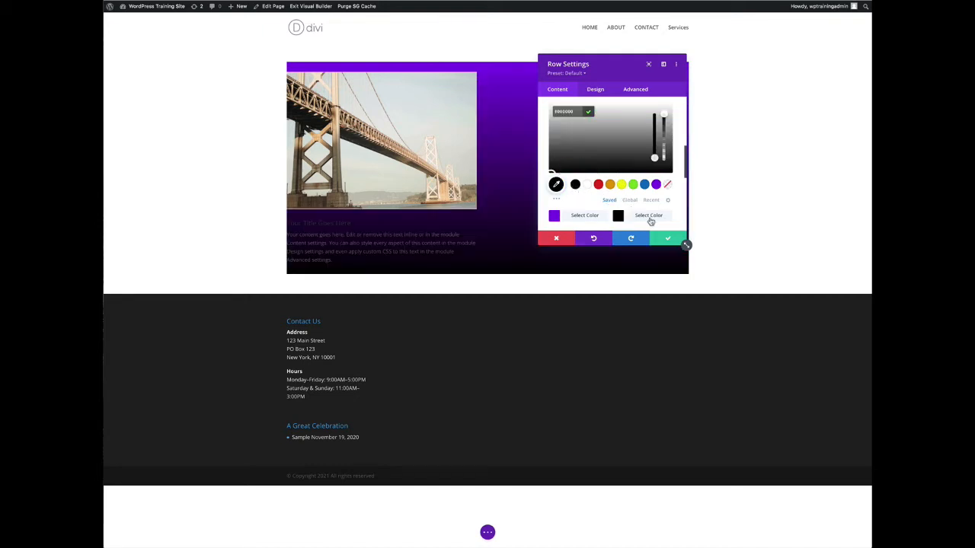
Switch the gradient type to Radial and back to Linear
scroll(678, 204, down, 3)
scroll(680, 202, up, 1)
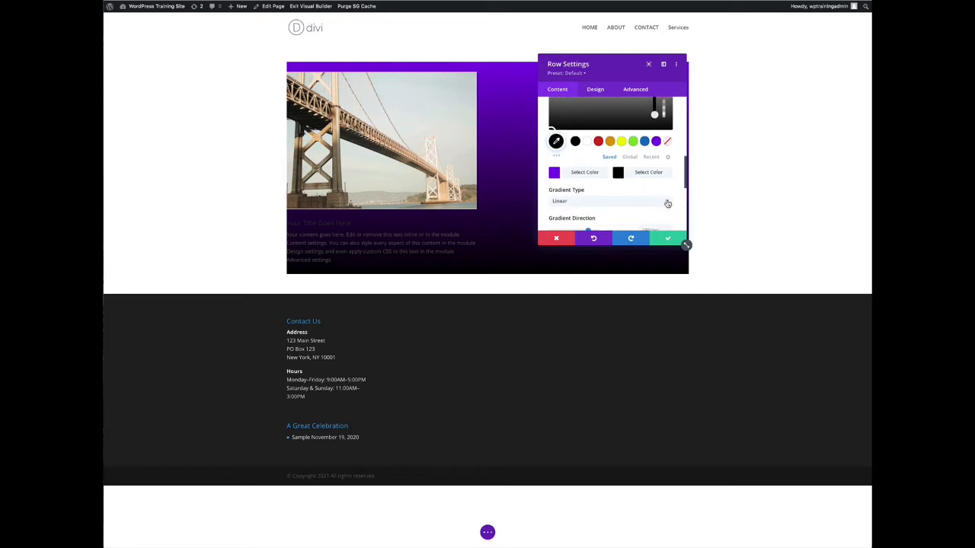
scroll(661, 203, down, 1)
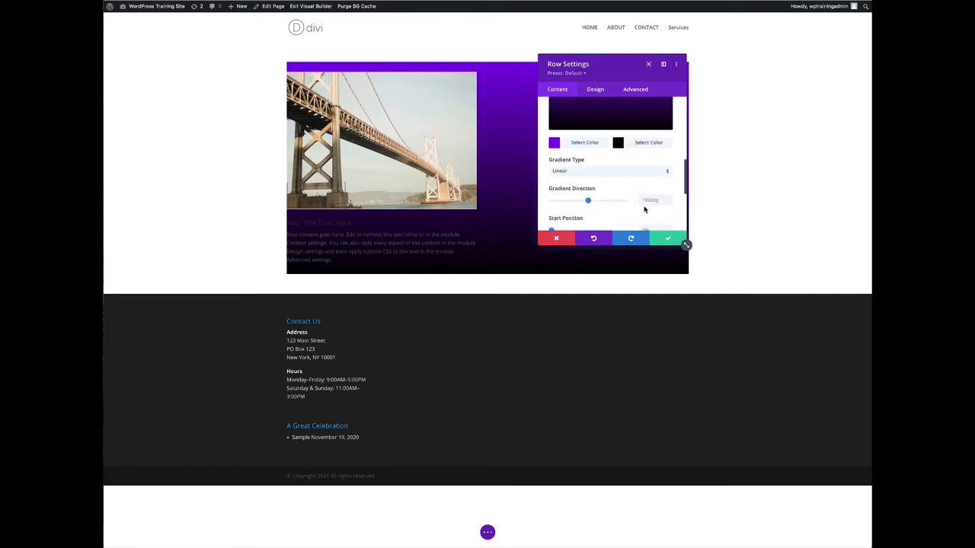
click(665, 172)
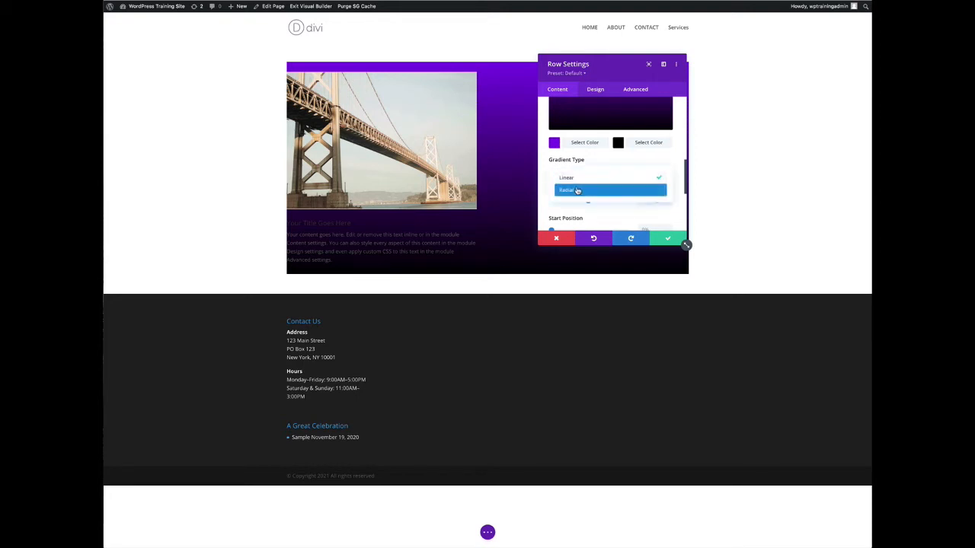
click(577, 190)
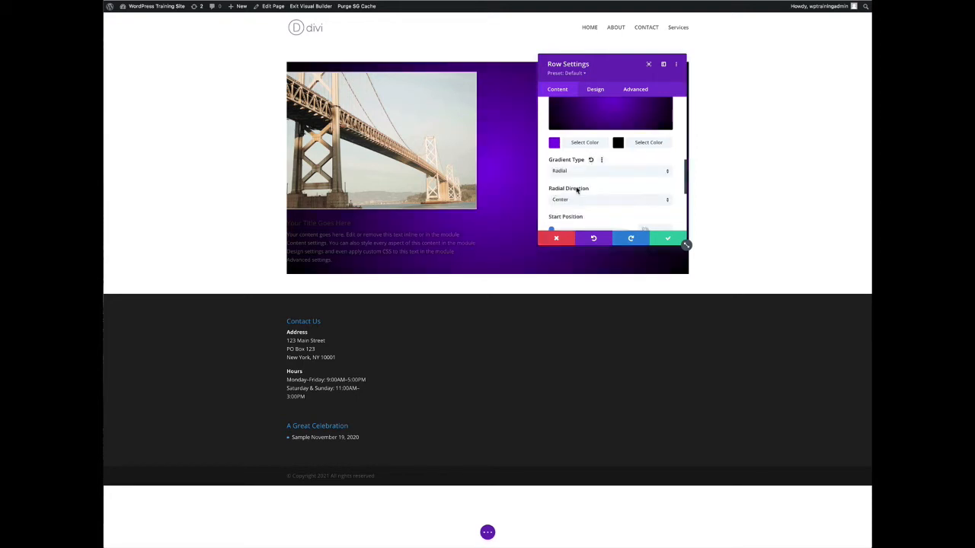
click(667, 172)
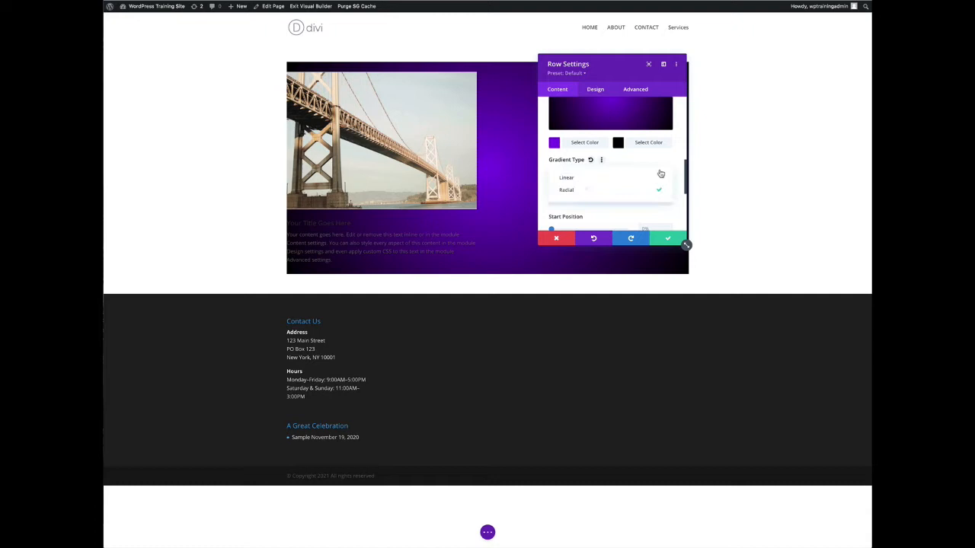
click(577, 179)
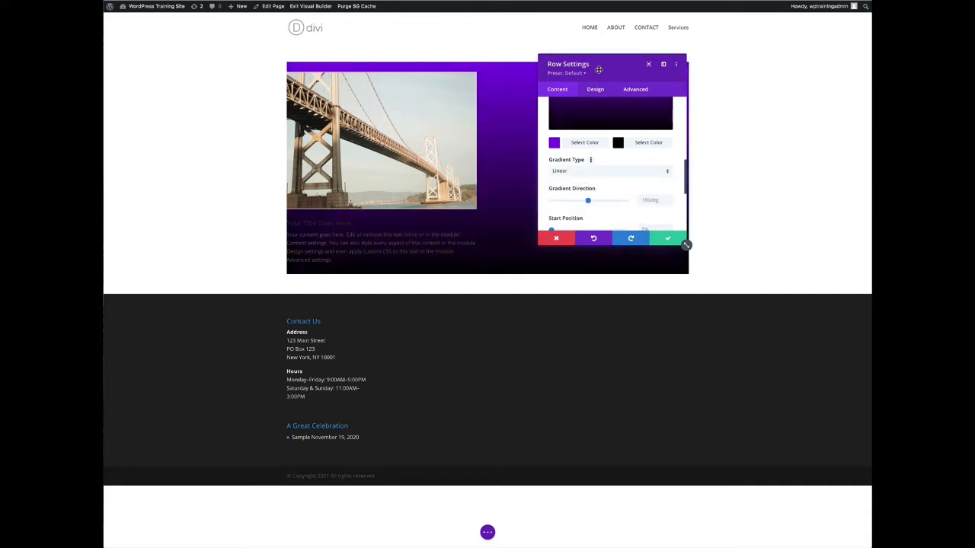
Set the gradient direction to 169deg
drag(598, 70, 751, 86)
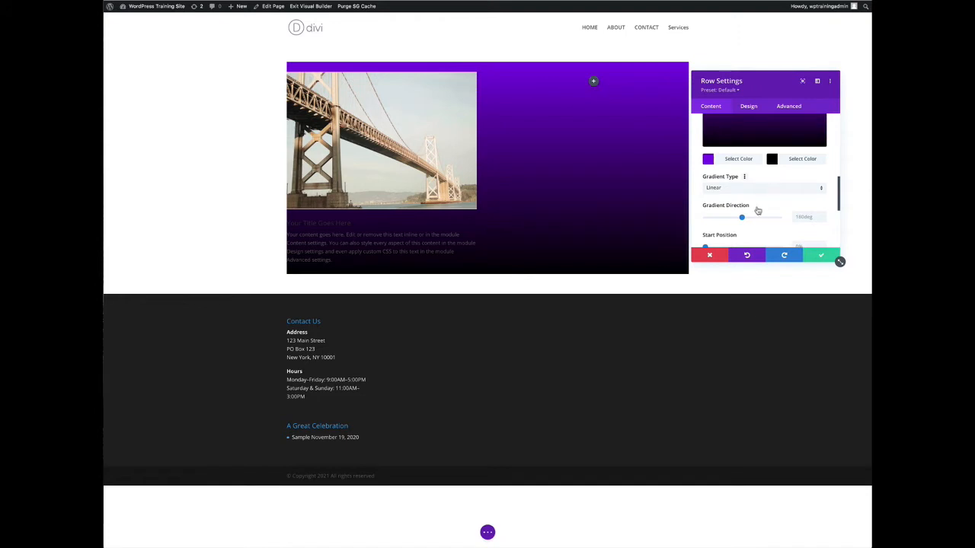
drag(741, 220, 739, 218)
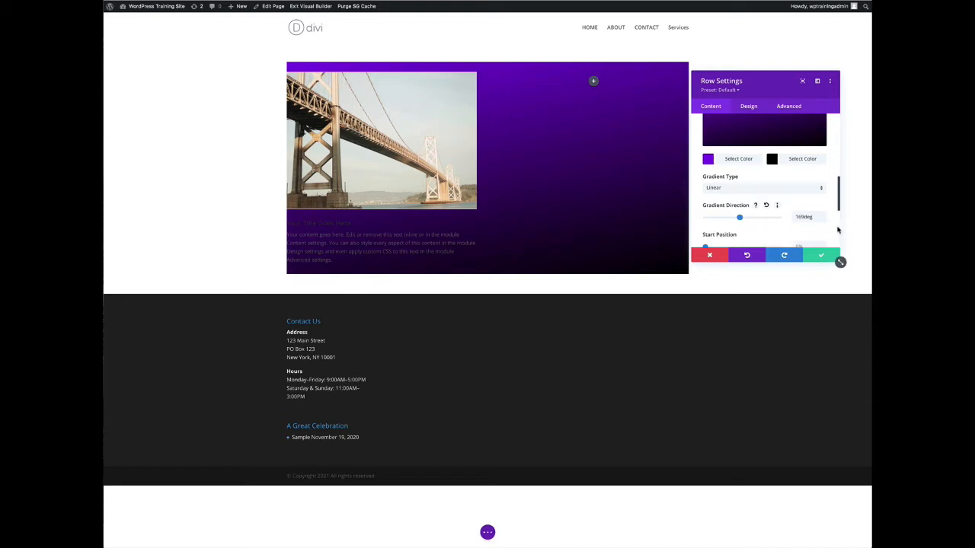
Try various gradient start and end positions, reset them to 0% and 100%, and save the row settings
scroll(836, 229, down, 2)
scroll(837, 231, down, 1)
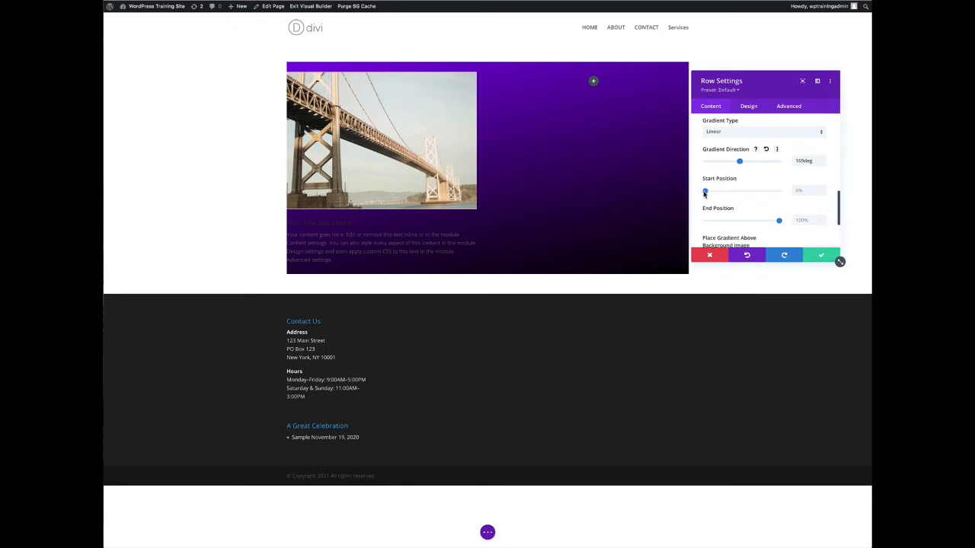
drag(705, 191, 716, 194)
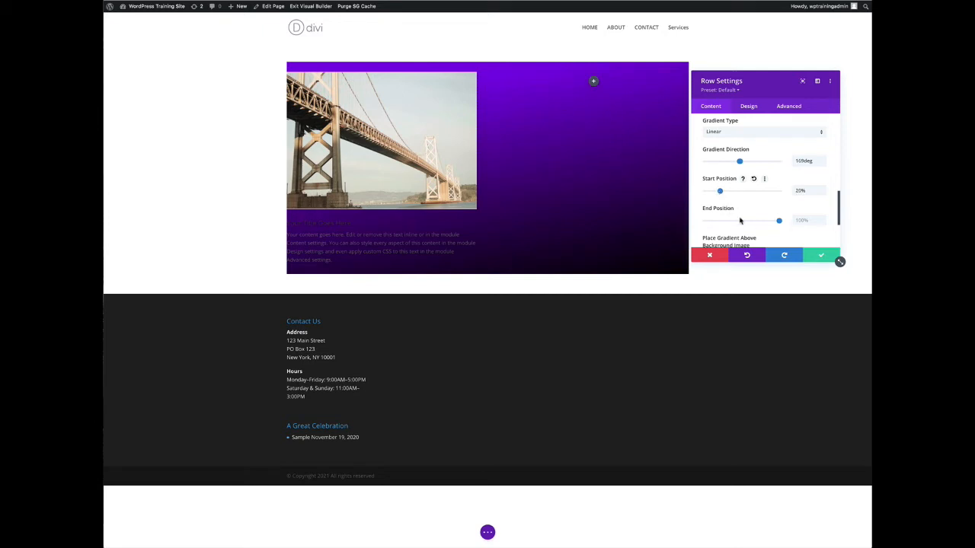
drag(778, 222, 719, 222)
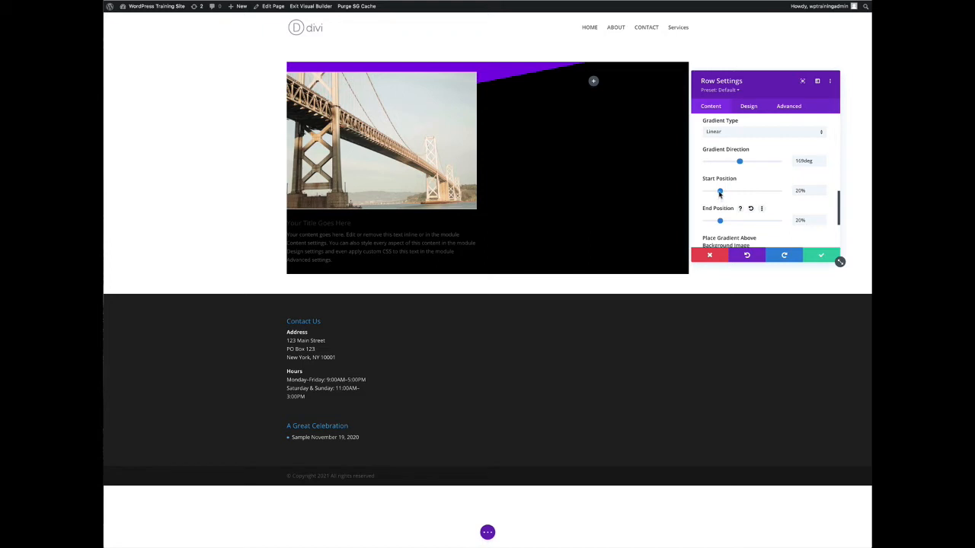
drag(720, 191, 747, 192)
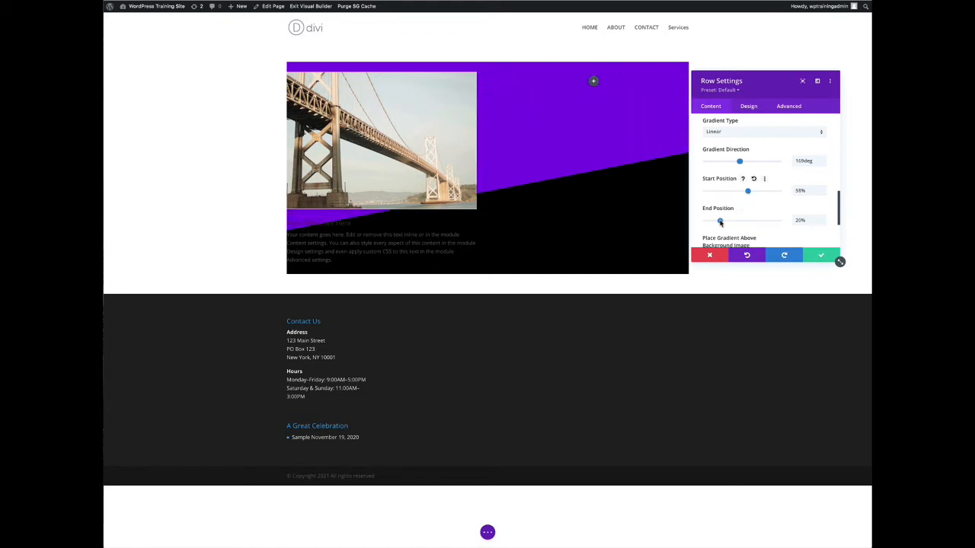
drag(720, 223, 780, 224)
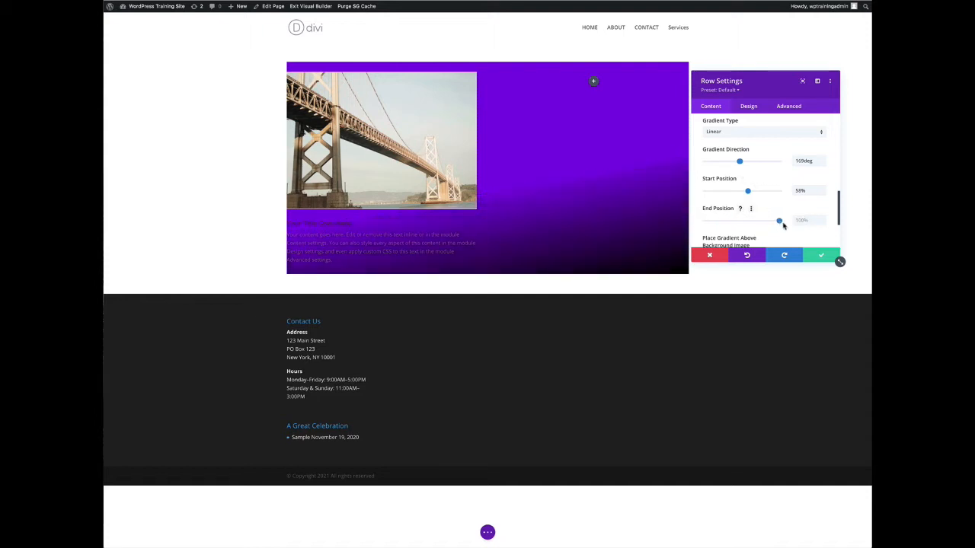
drag(747, 193, 729, 194)
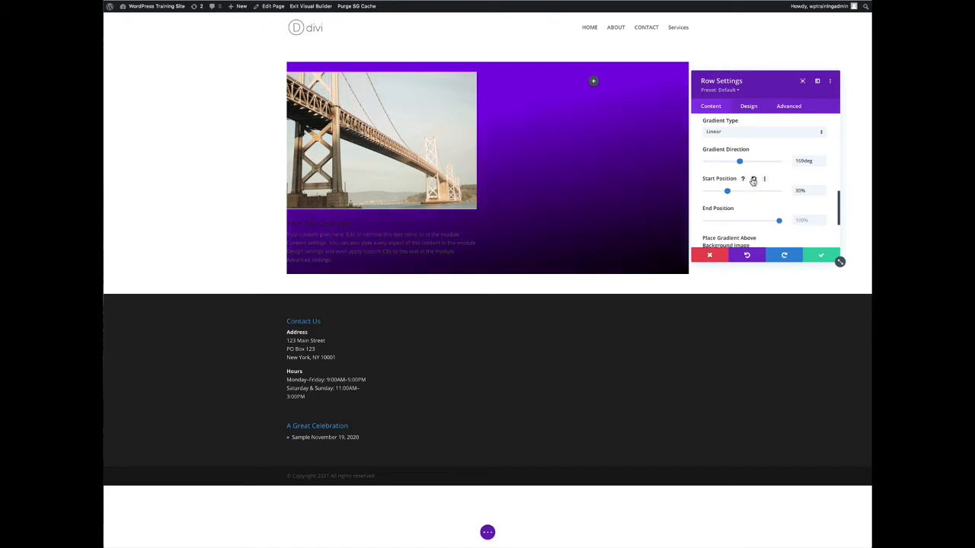
click(753, 179)
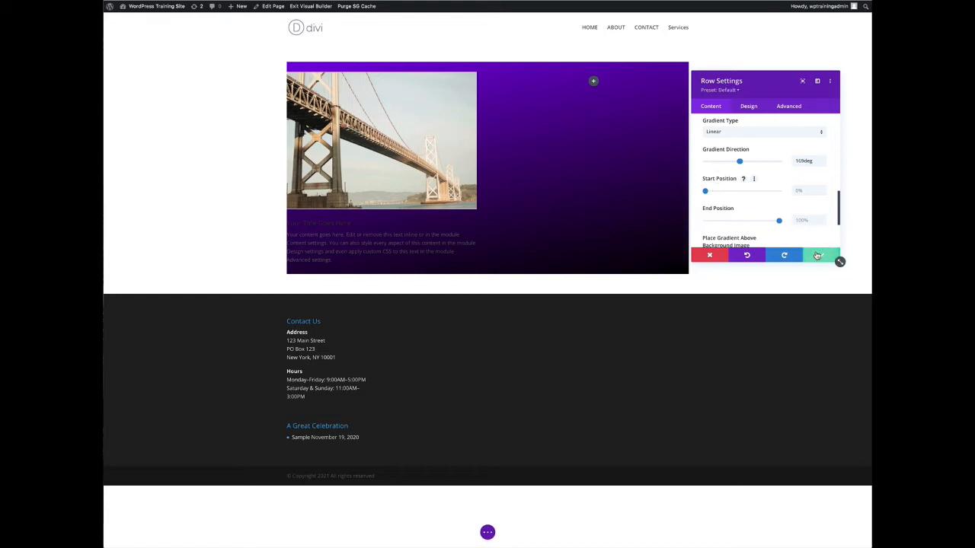
click(817, 256)
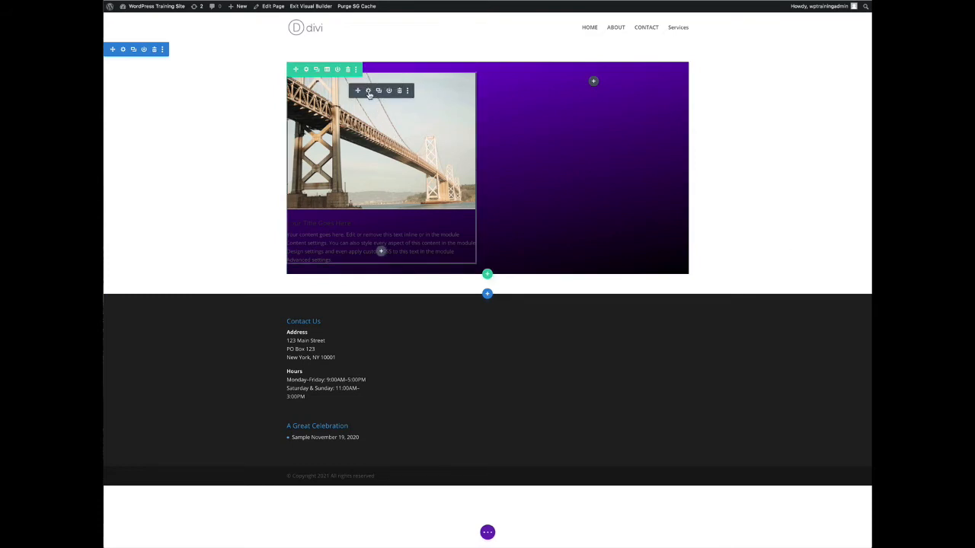
Open the Blurb module's settings and set its title text color to white
click(367, 91)
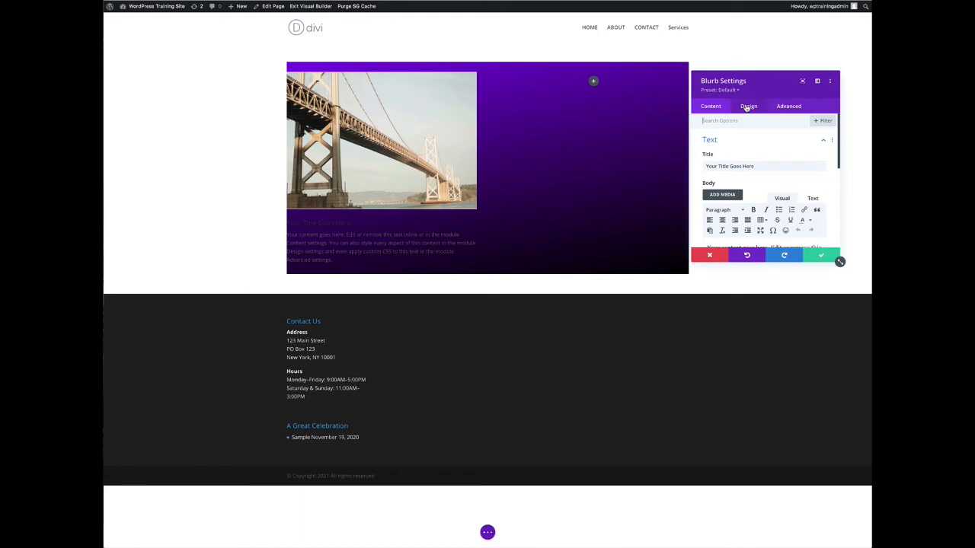
click(747, 107)
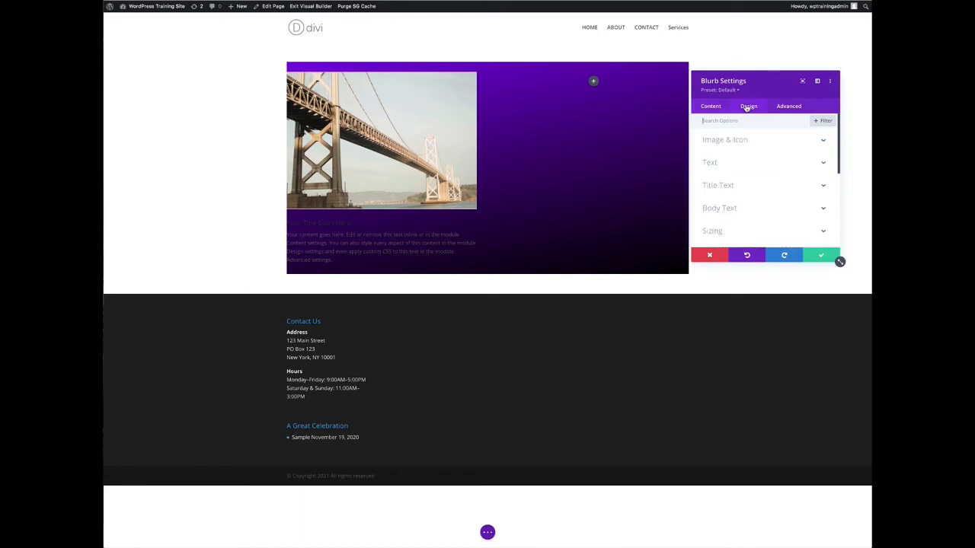
click(736, 186)
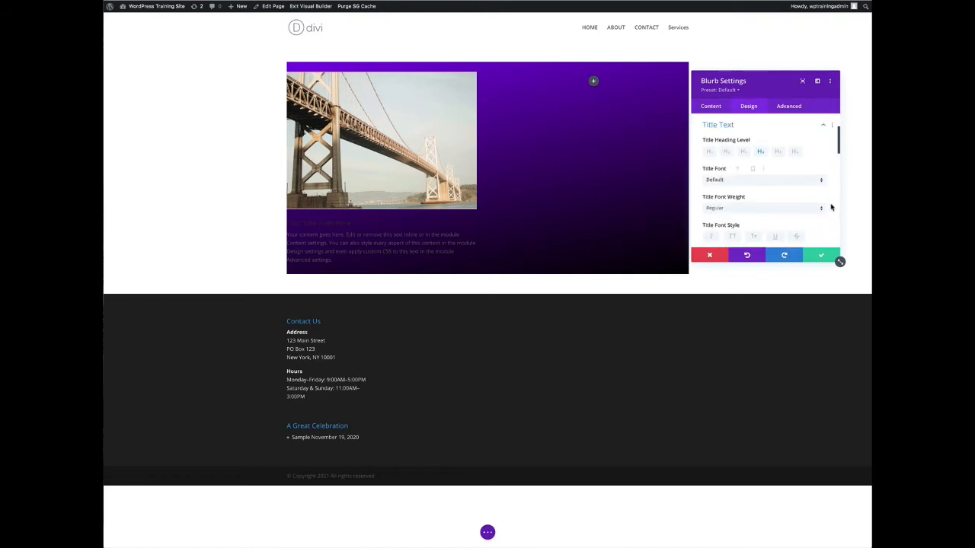
scroll(831, 207, down, 3)
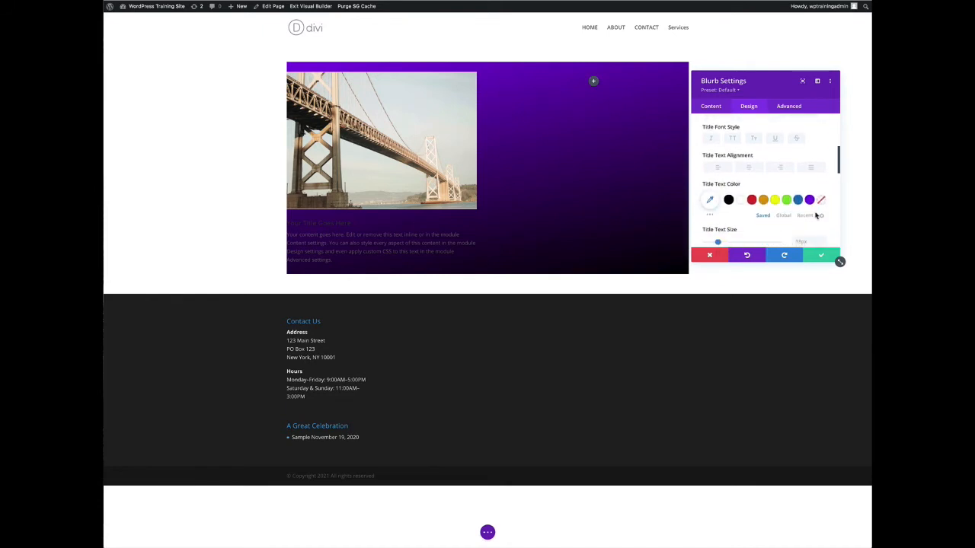
click(739, 200)
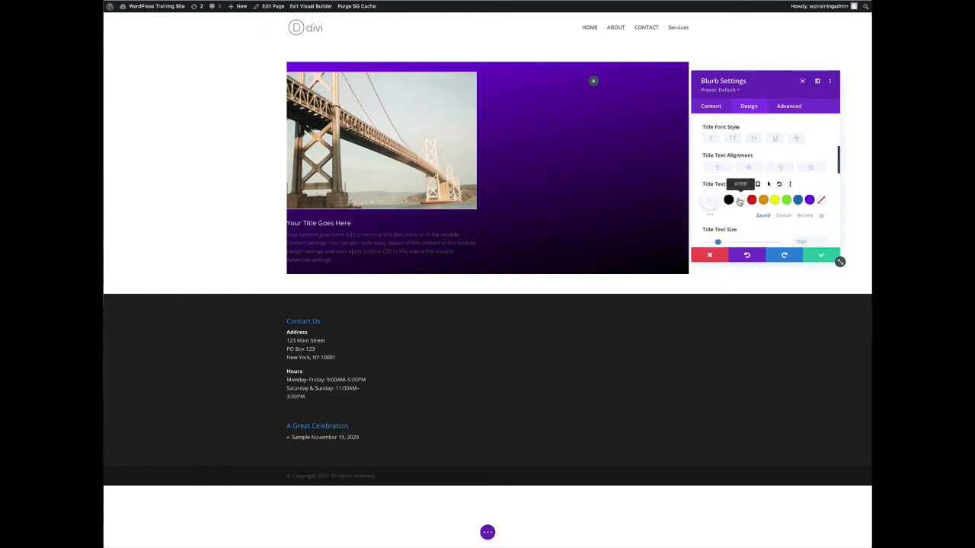
scroll(829, 194, up, 3)
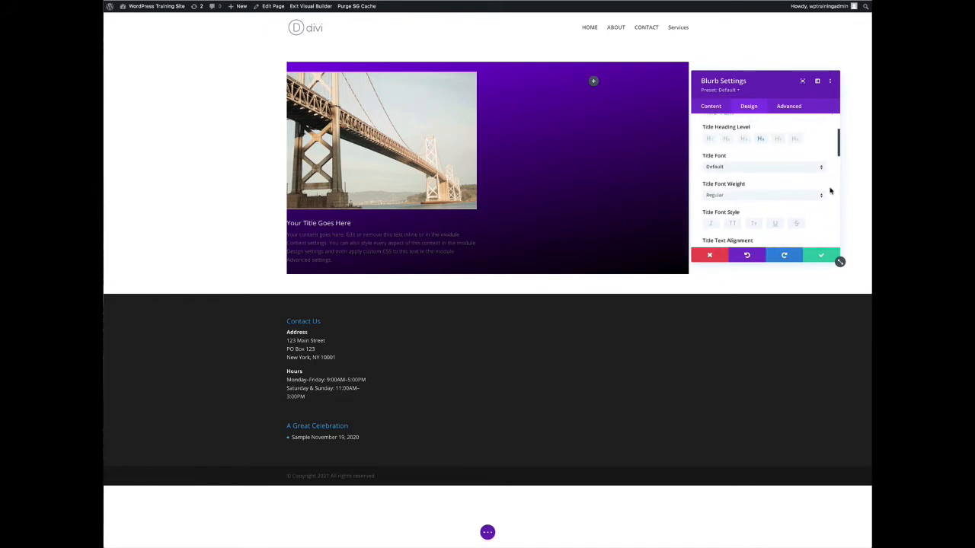
scroll(830, 191, up, 2)
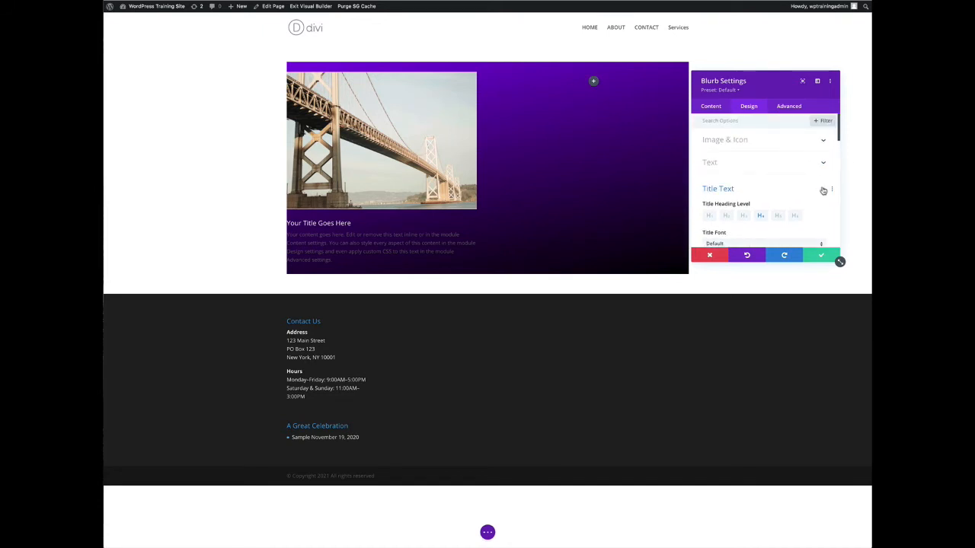
click(823, 190)
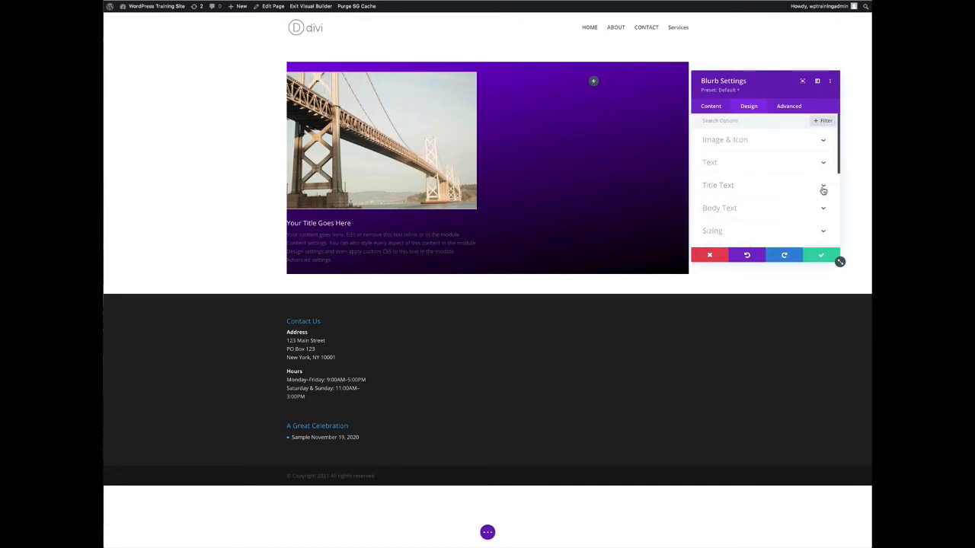
Set the Blurb's body text color to white
click(737, 208)
scroll(830, 194, down, 2)
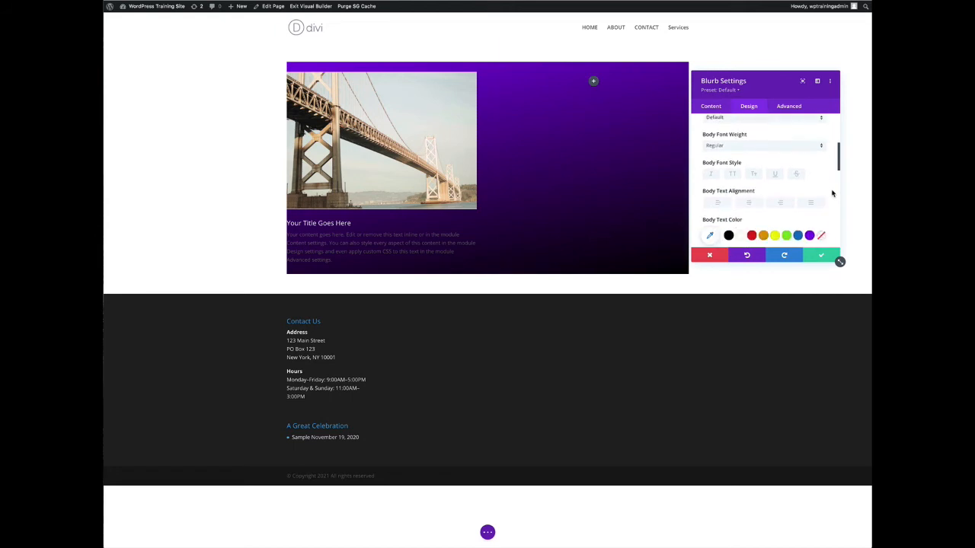
scroll(833, 194, down, 1)
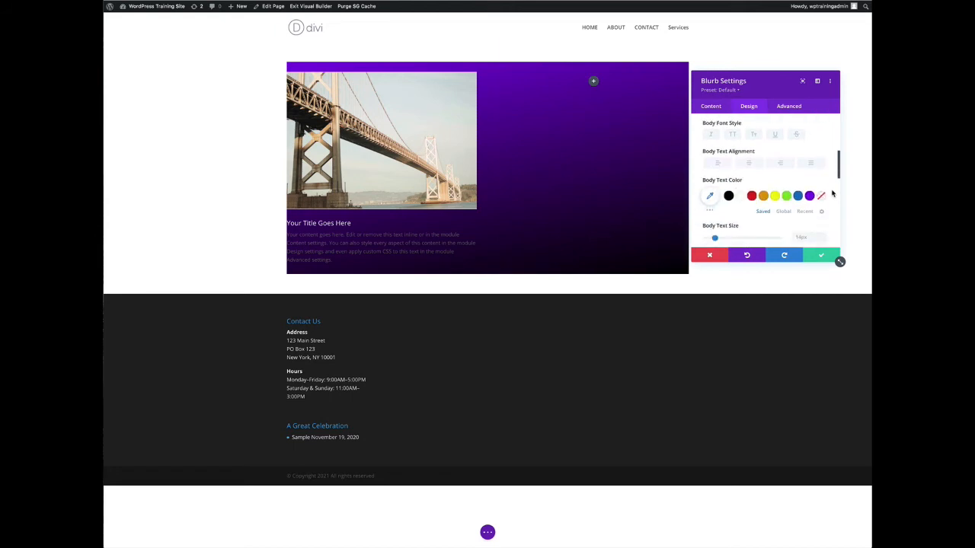
click(740, 197)
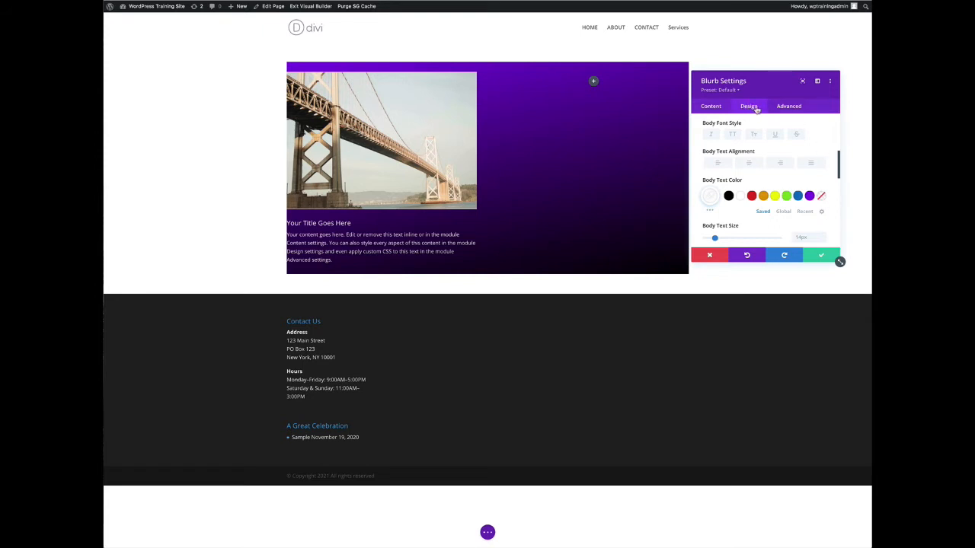
scroll(834, 154, up, 3)
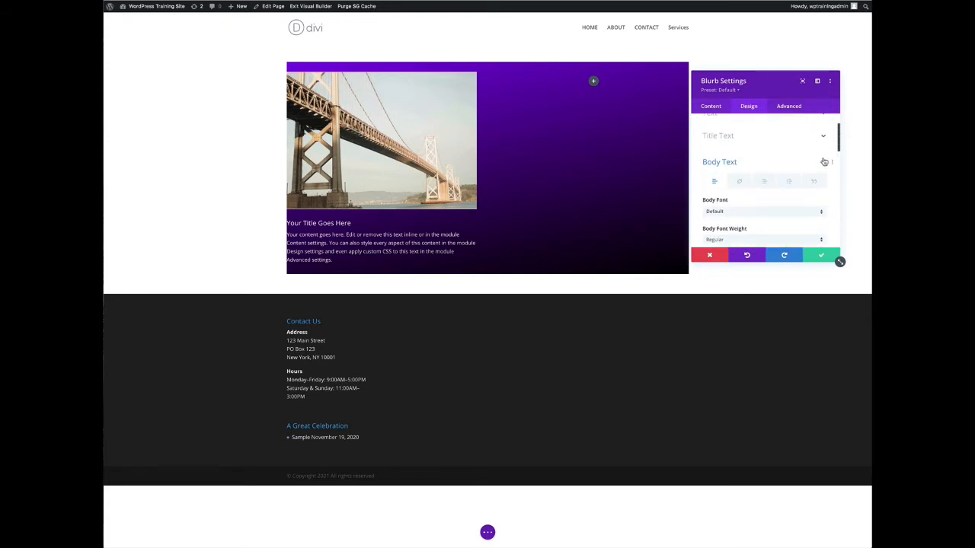
click(824, 162)
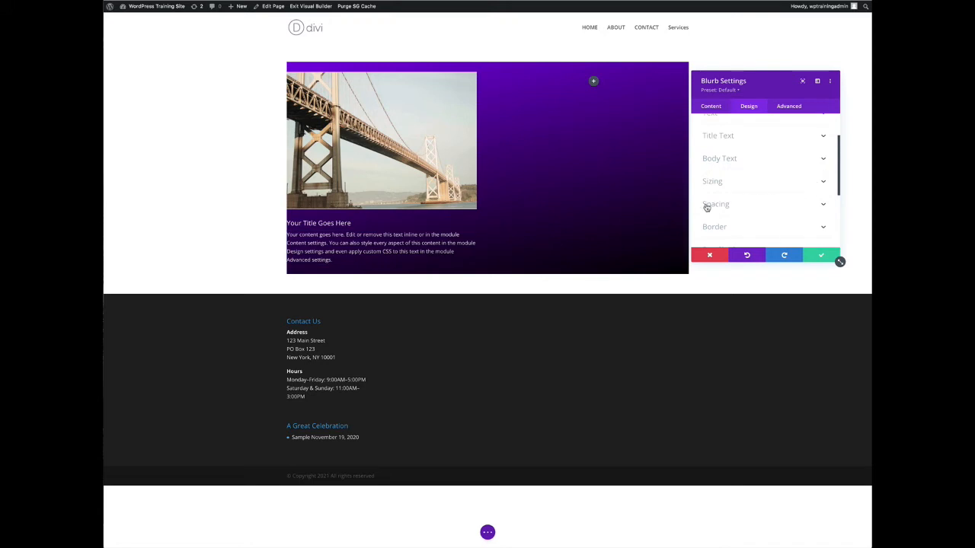
Set the Blurb's padding to 2vw on all four sides, linking left with right and top with bottom
click(706, 207)
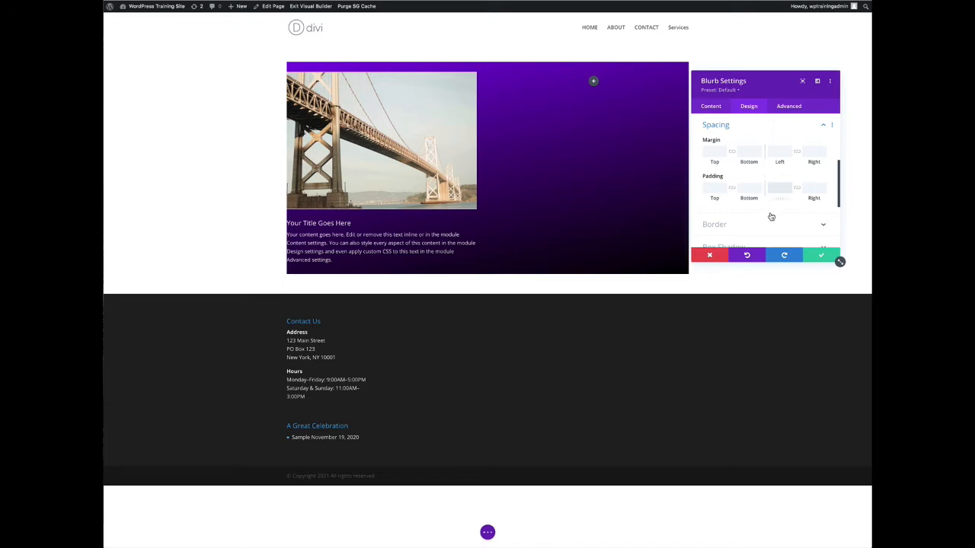
text(2pxvw)
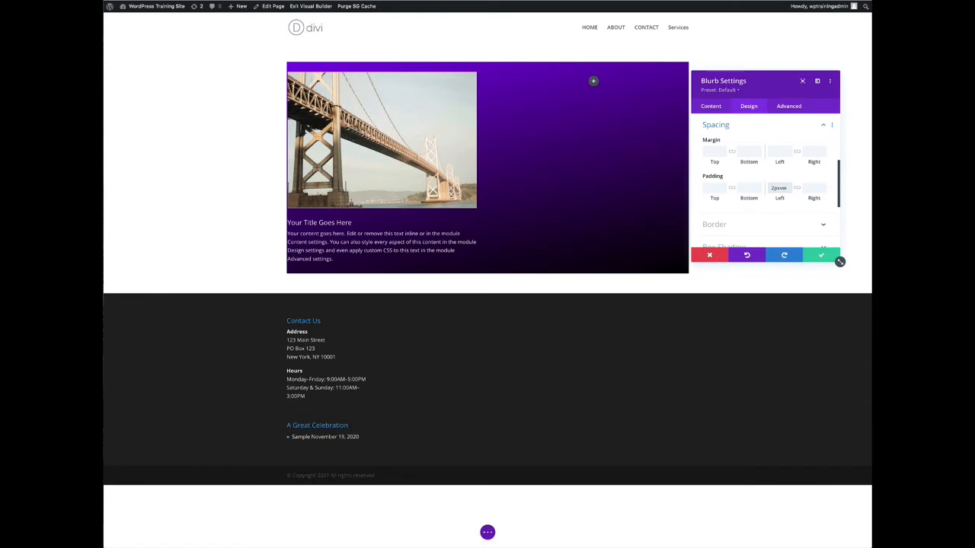
click(796, 189)
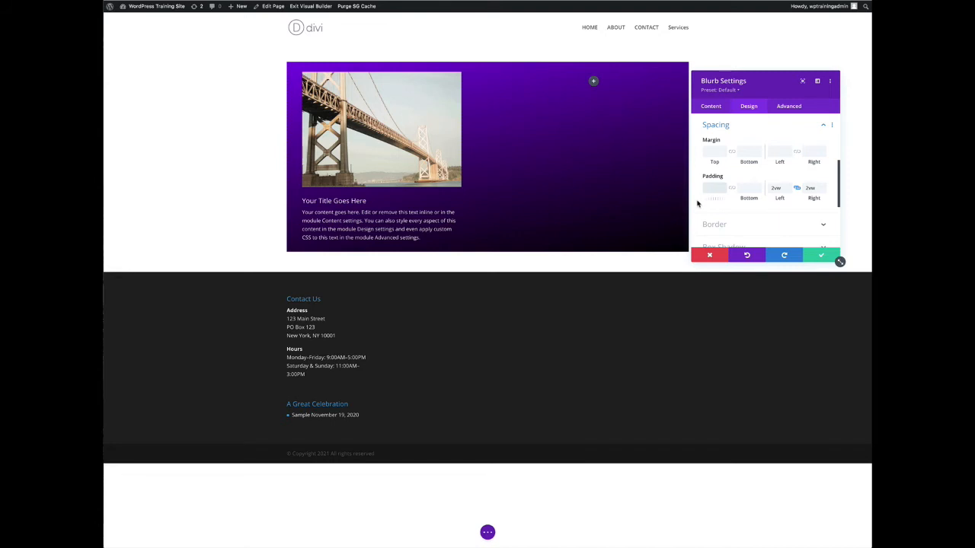
text(2px)
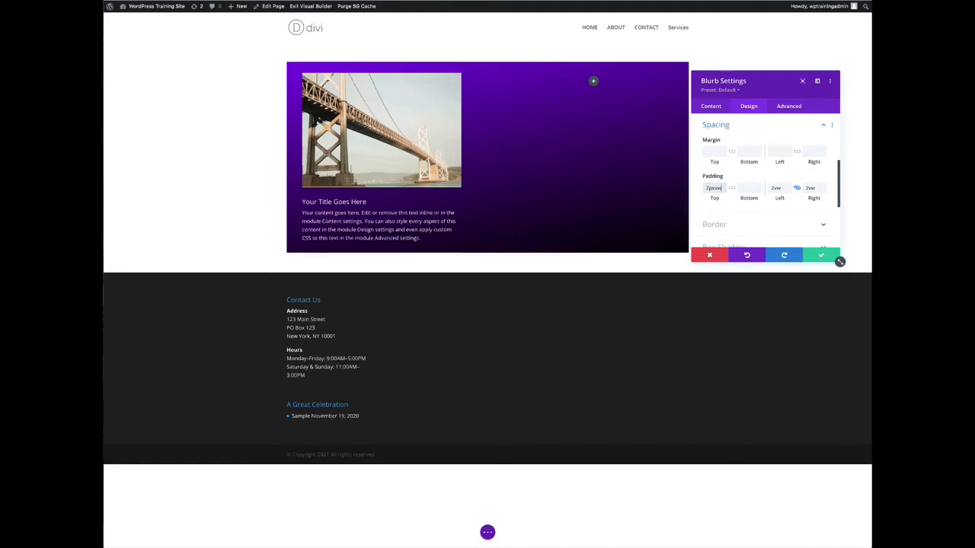
click(732, 189)
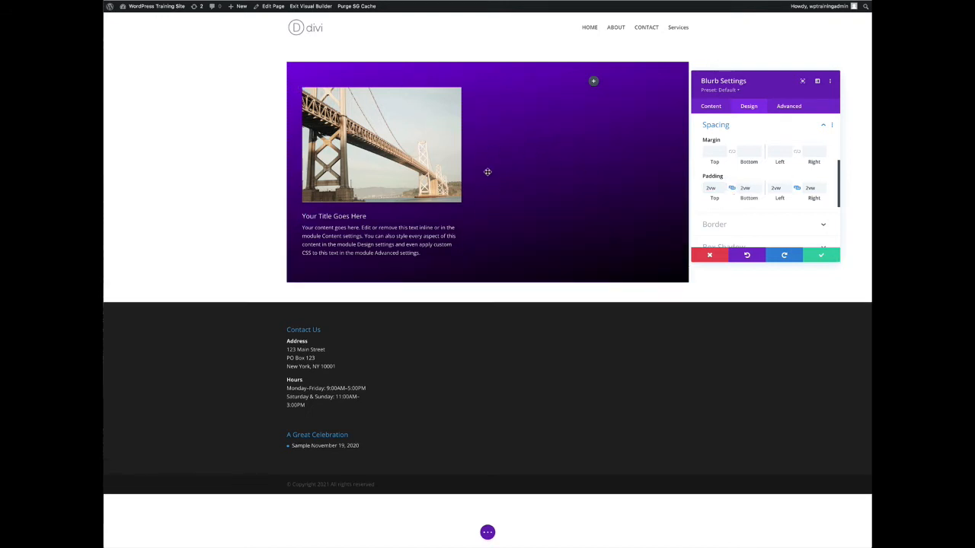
Apply the third box shadow preset to the Blurb and set its horizontal position to 14px
click(822, 126)
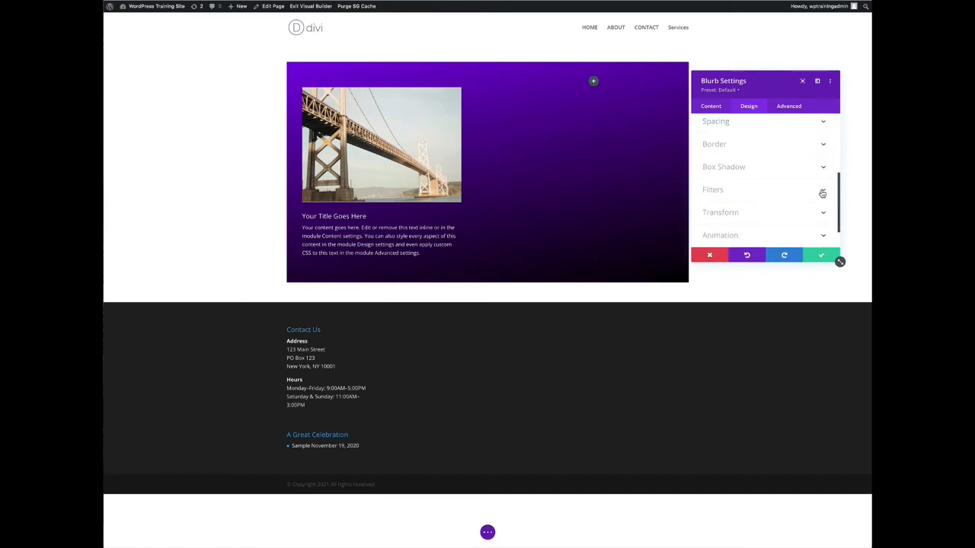
scroll(821, 195, down, 1)
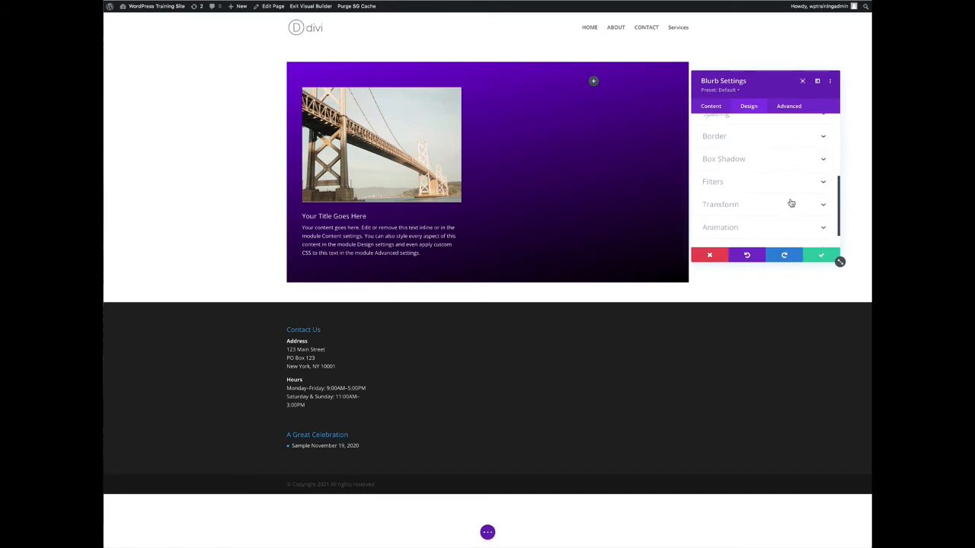
scroll(790, 202, down, 1)
scroll(743, 145, down, 1)
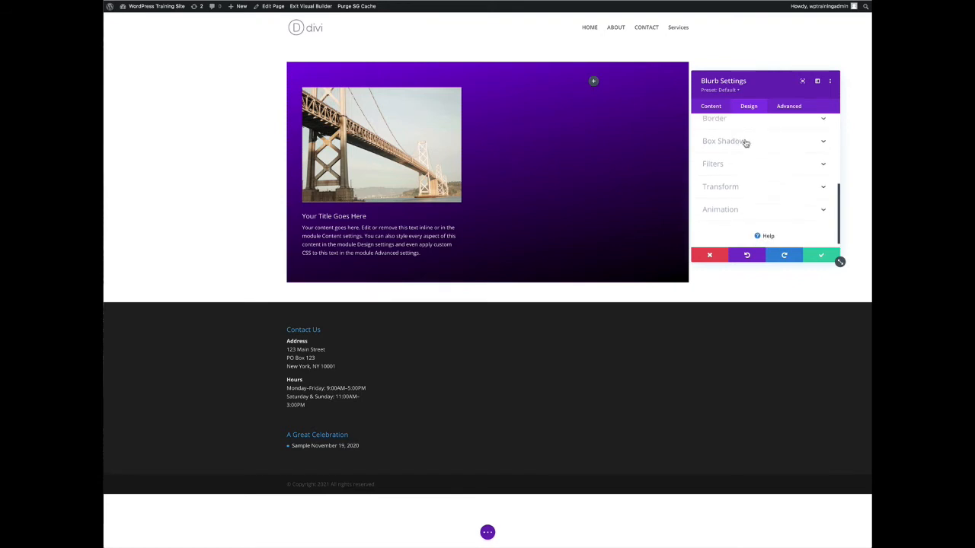
click(821, 146)
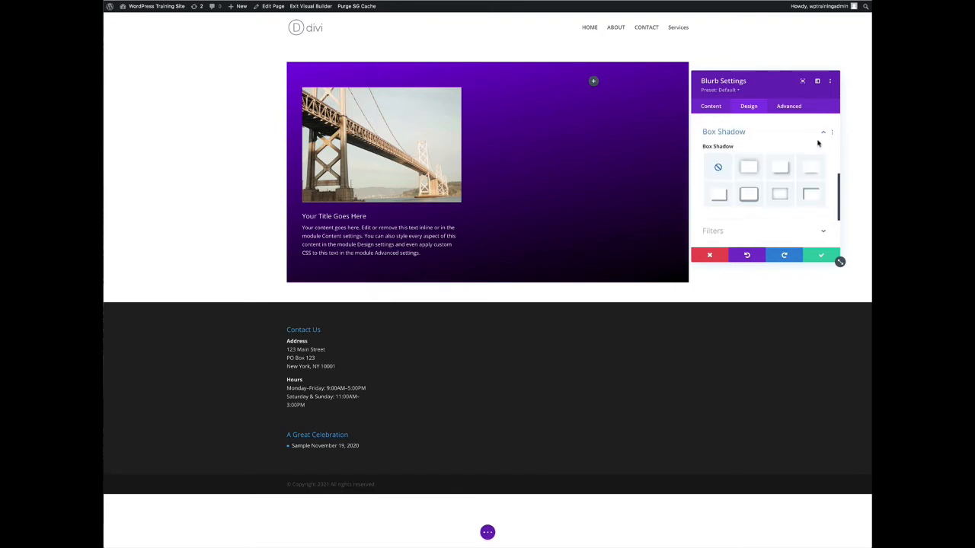
click(780, 162)
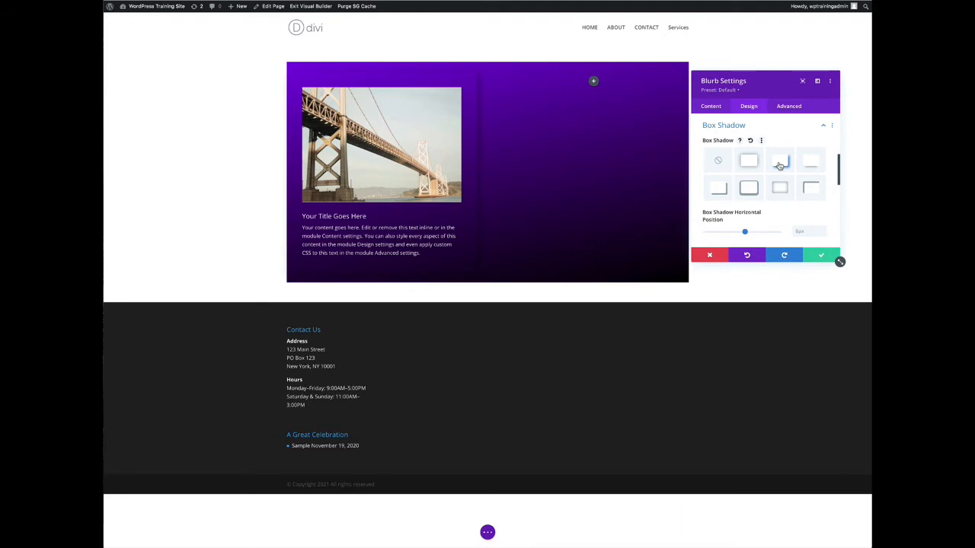
click(744, 233)
drag(744, 234, 747, 234)
Set the Blurb's hover-state box shadow color to white and save the module settings
scroll(748, 235, down, 1)
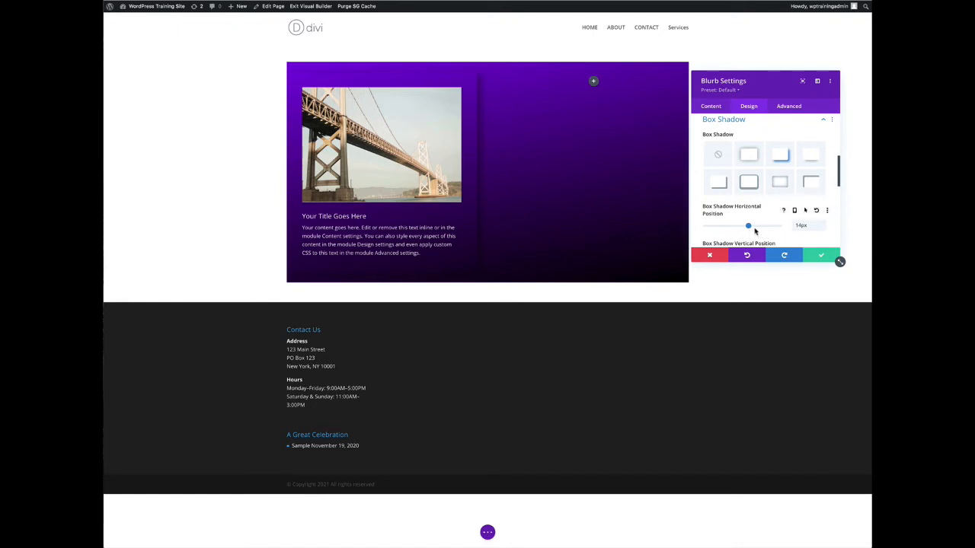
scroll(774, 239, down, 1)
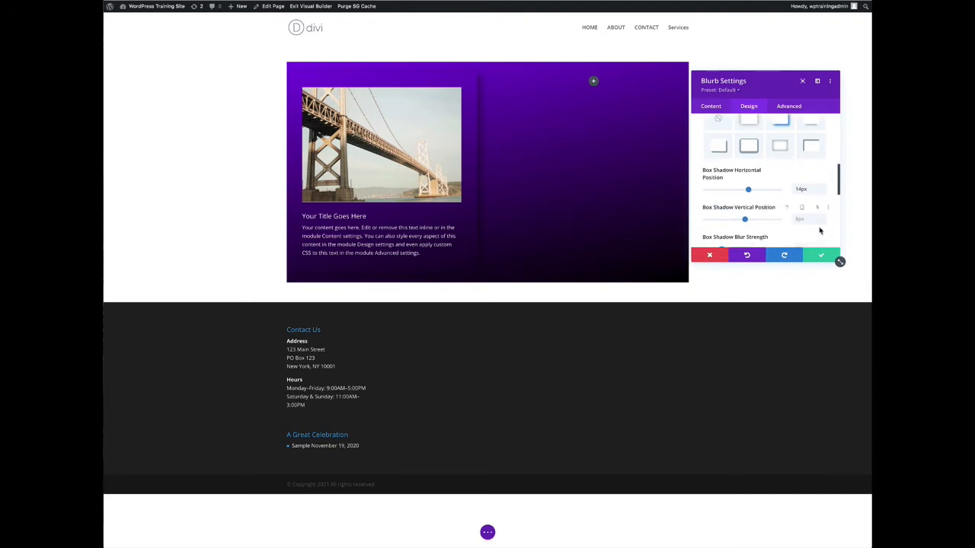
scroll(830, 227, down, 3)
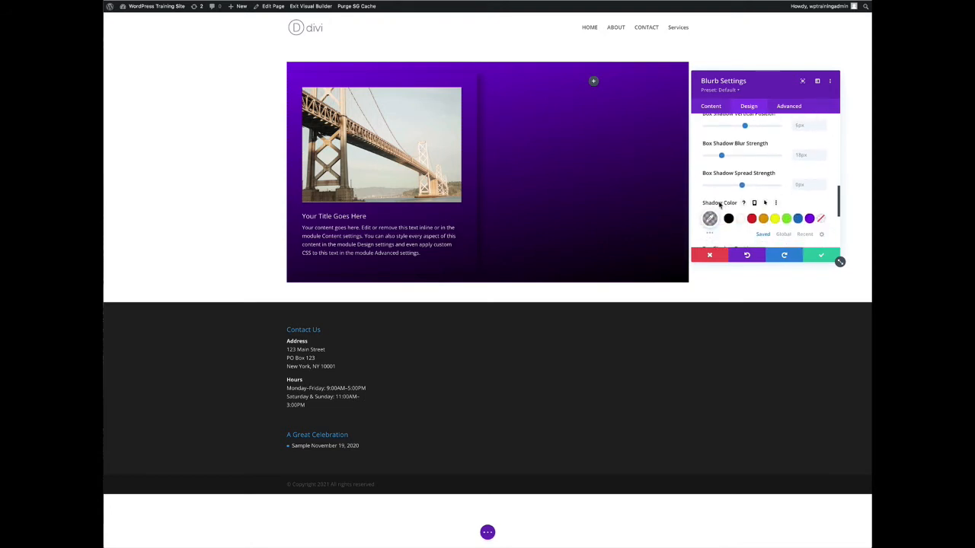
click(764, 203)
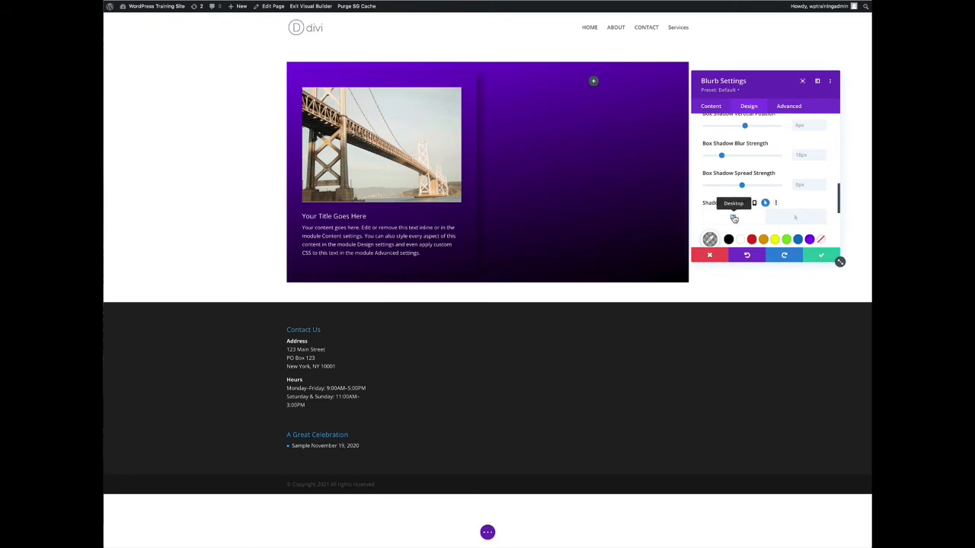
click(792, 218)
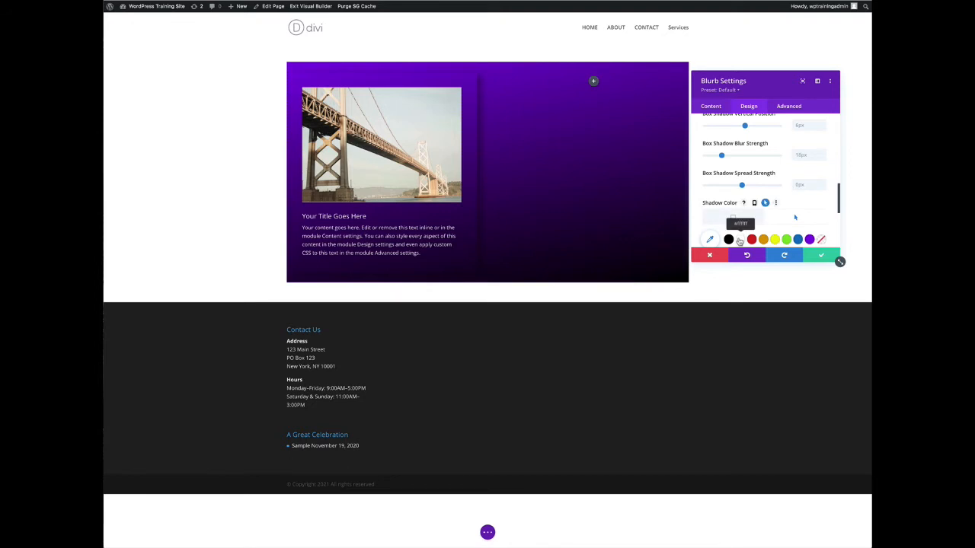
click(739, 241)
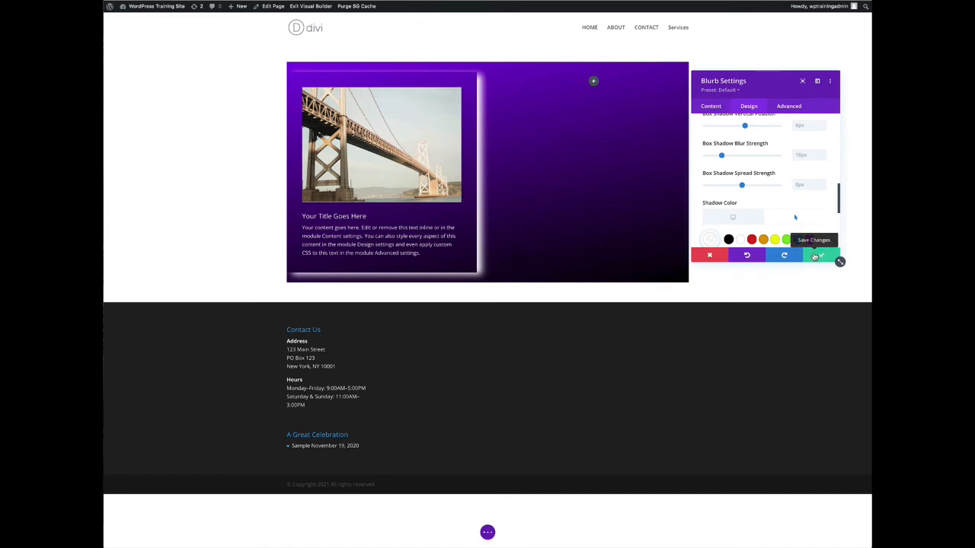
click(814, 257)
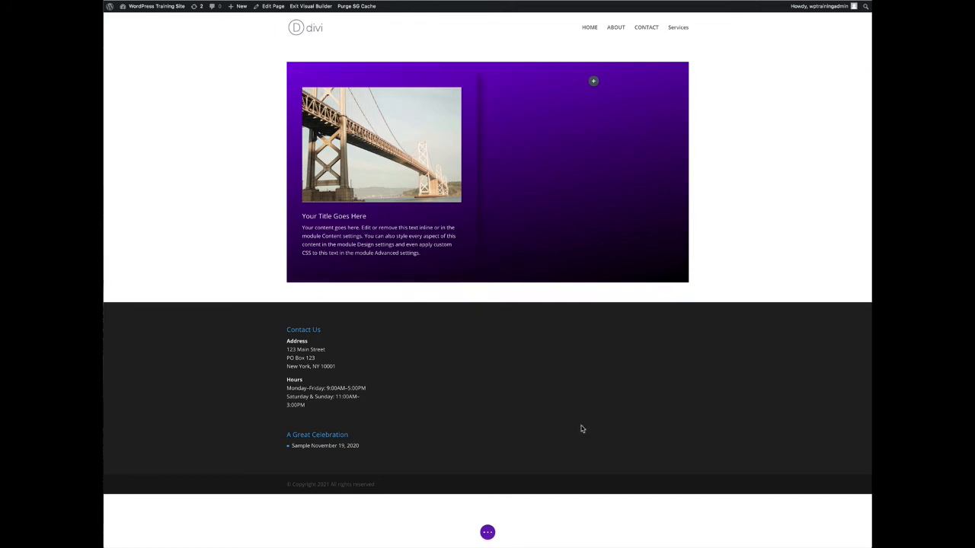
Publish the page, then exit and re-enable the Visual Builder
click(488, 532)
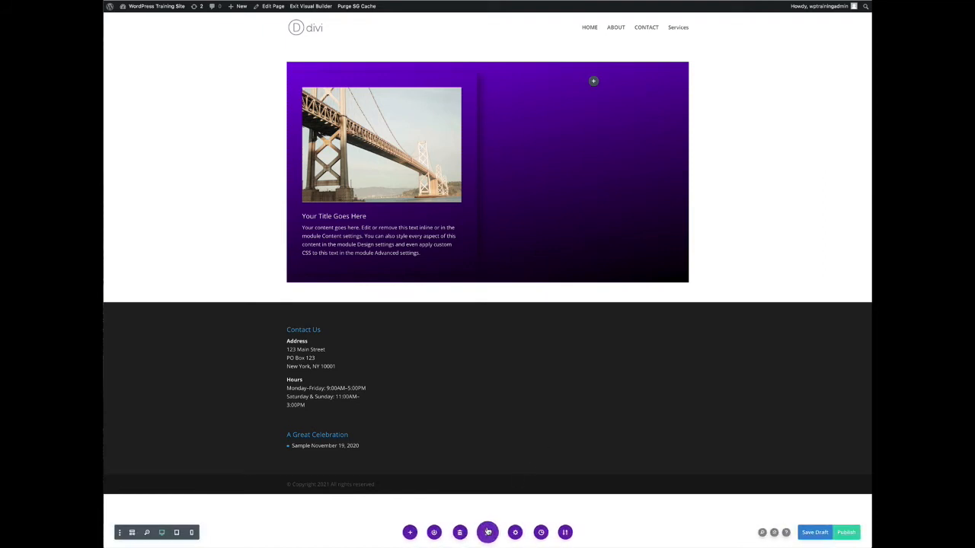
click(846, 533)
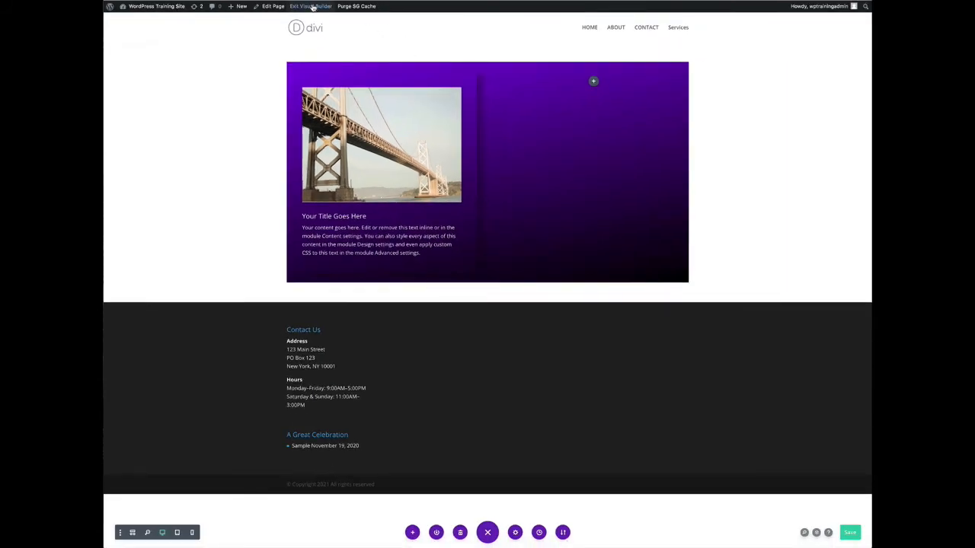
click(313, 6)
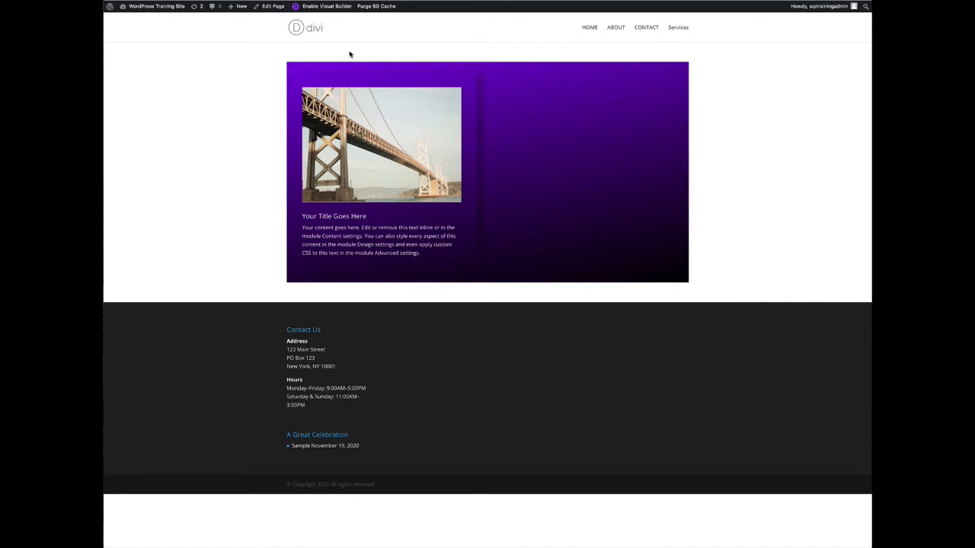
click(326, 8)
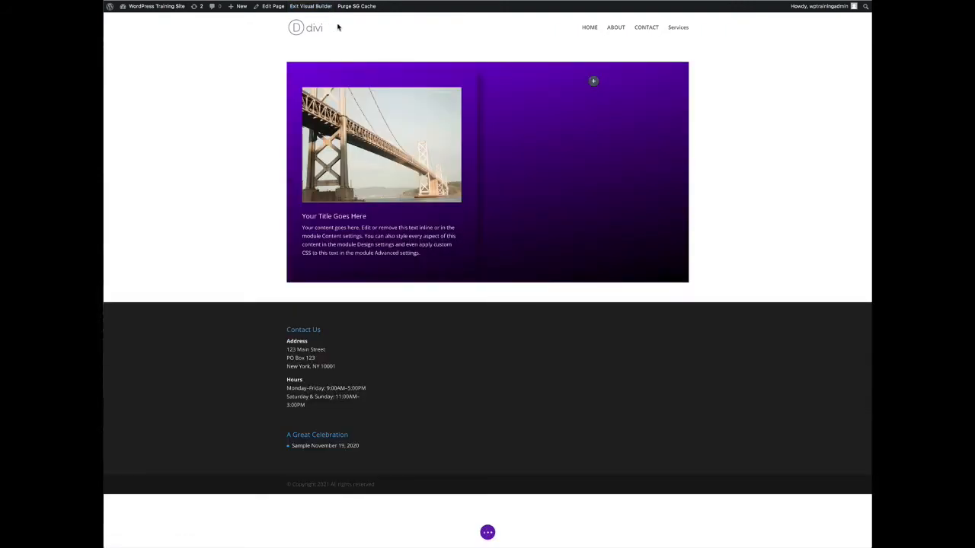
Set the Blurb's transition duration to 750ms and save the module settings
mouse_move(382, 135)
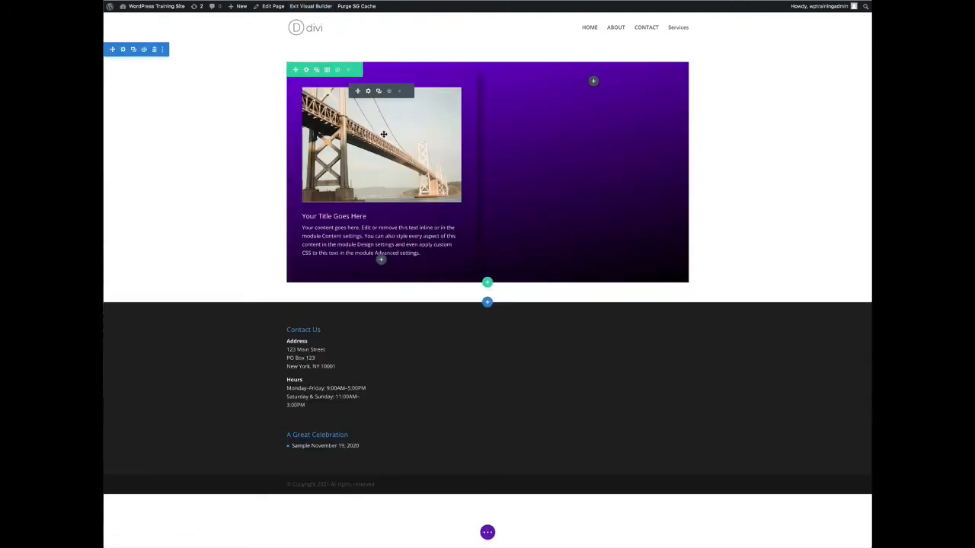
click(369, 91)
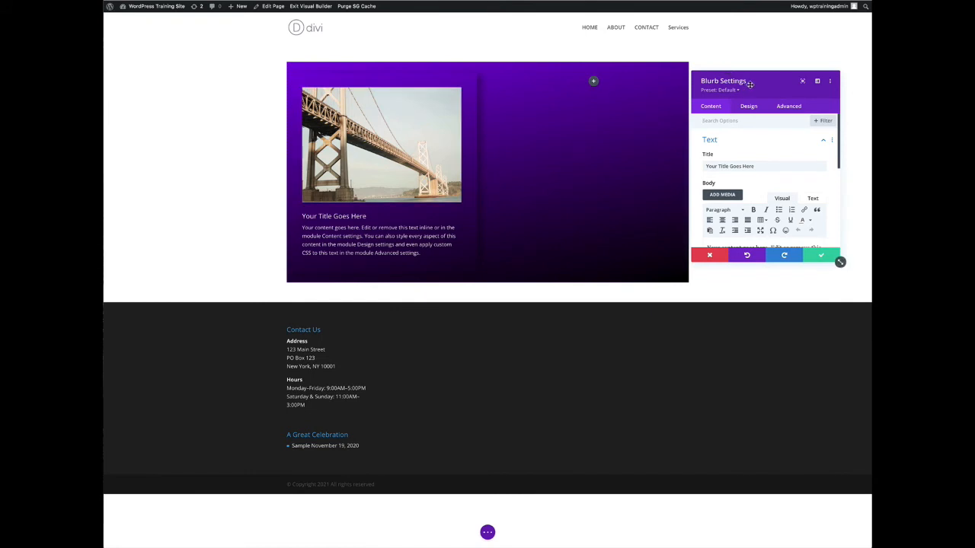
drag(750, 84, 570, 118)
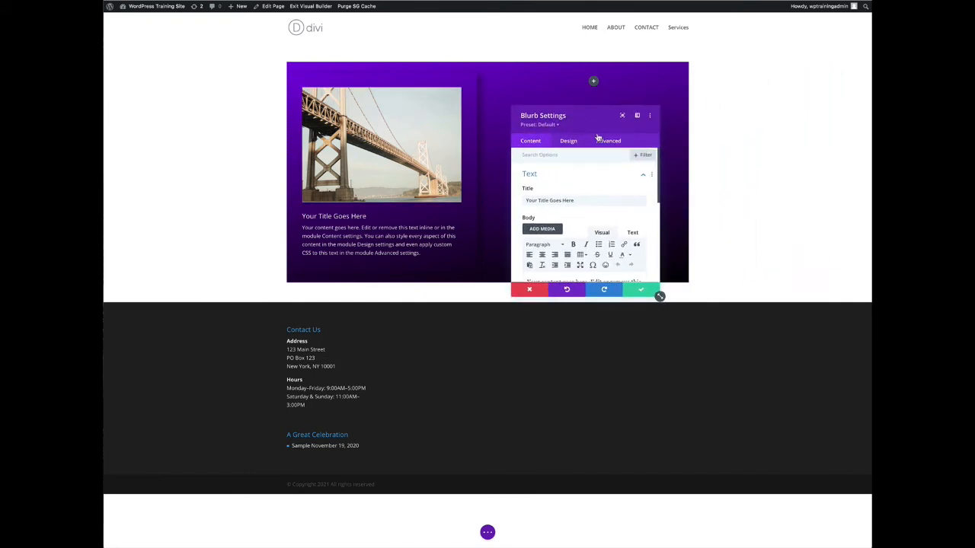
click(602, 142)
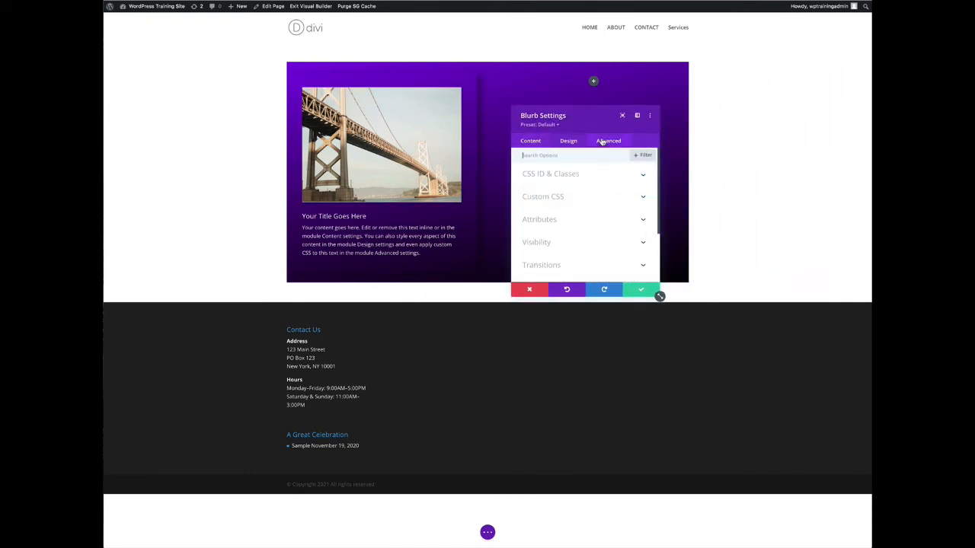
click(570, 265)
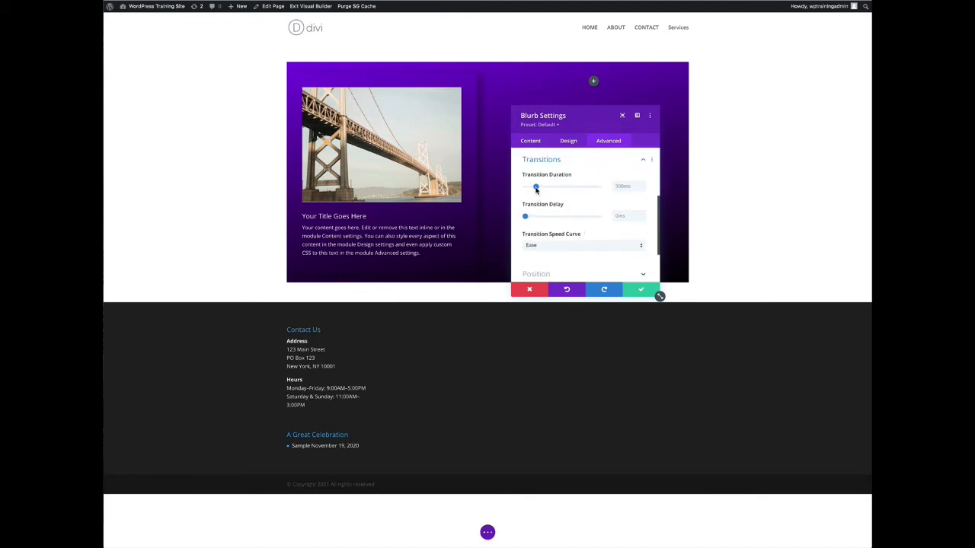
drag(539, 191, 553, 191)
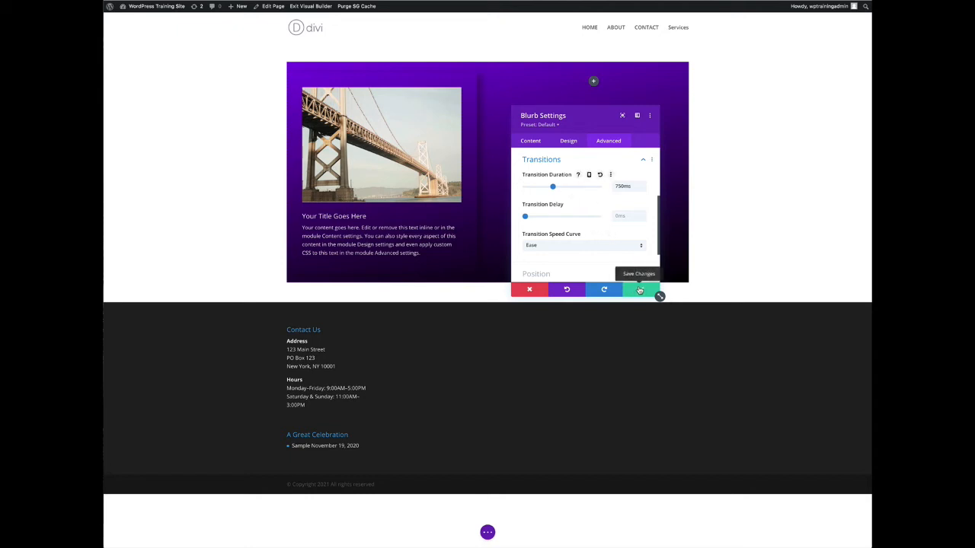
click(640, 290)
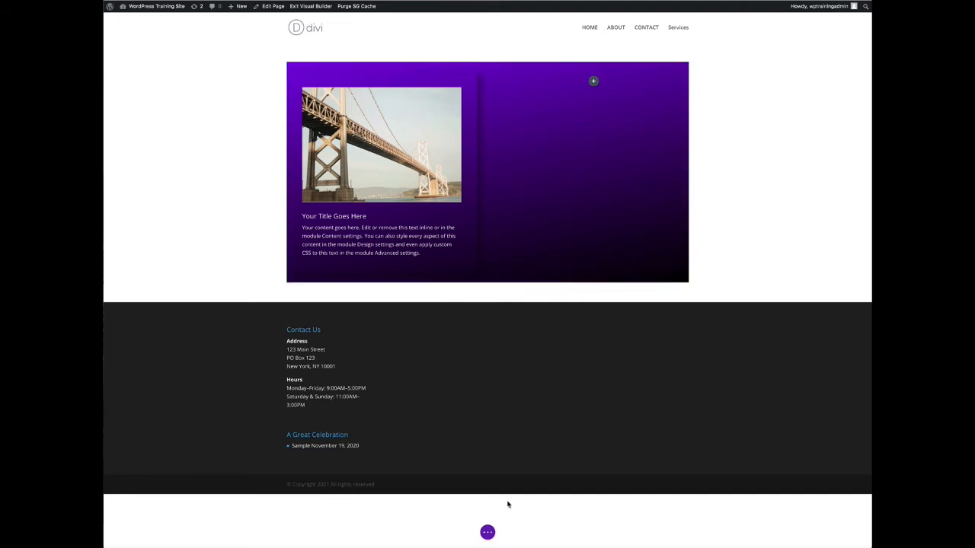
Save the page, then exit and re-enable the Visual Builder
click(488, 533)
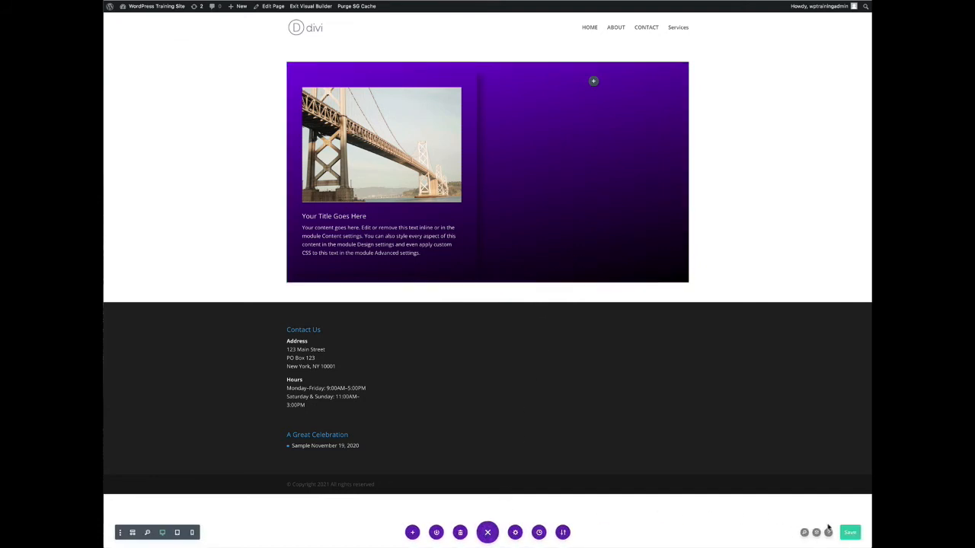
click(848, 533)
click(307, 7)
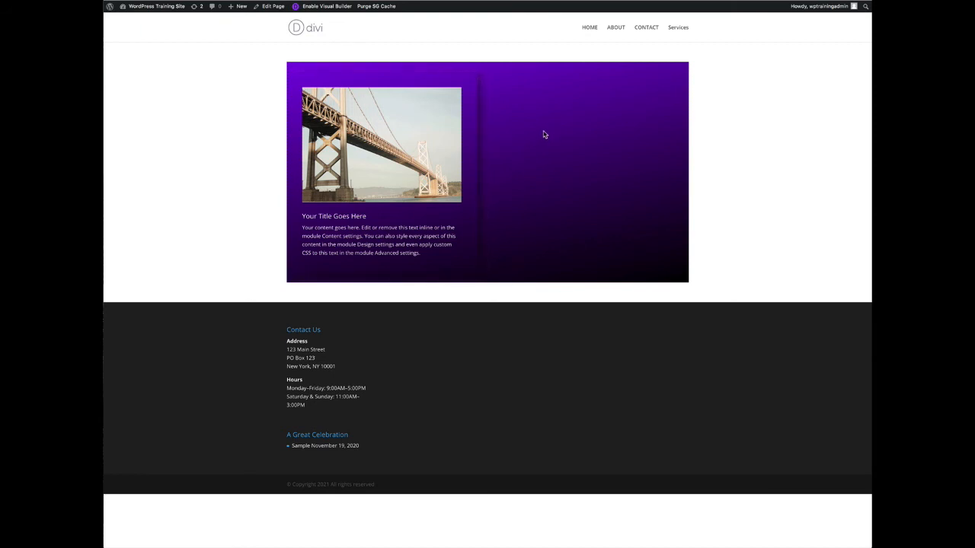
click(329, 6)
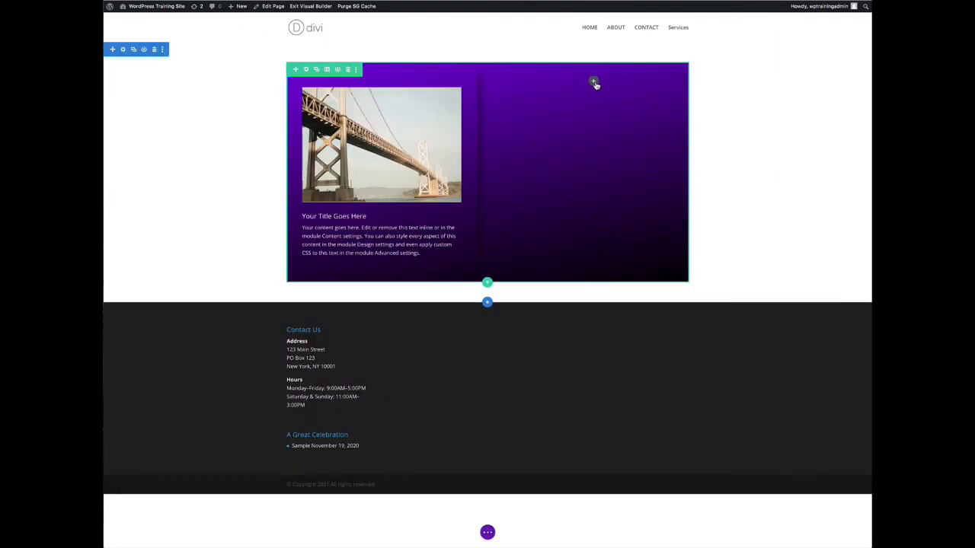
Add a Blurb module to the right column and switch it to use the pencil-on-square icon
click(595, 83)
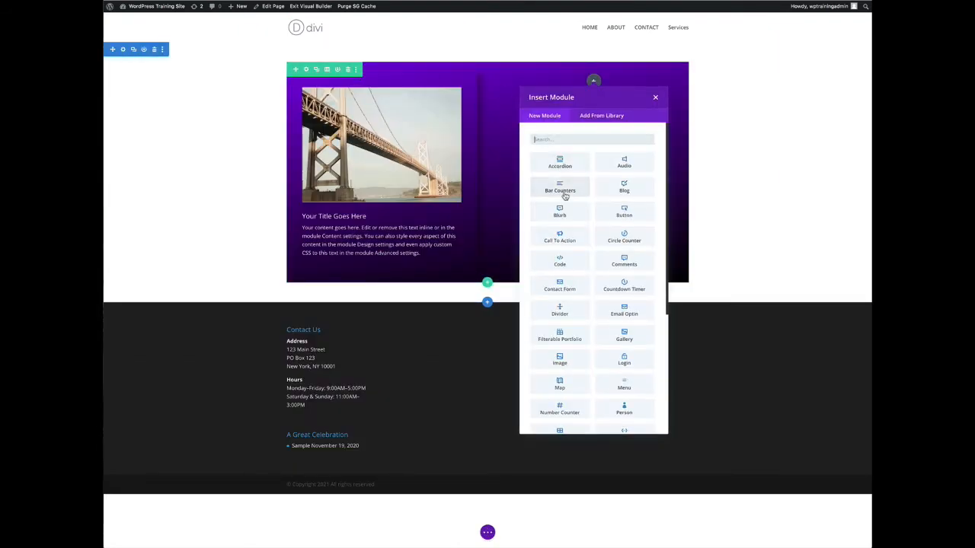
click(559, 211)
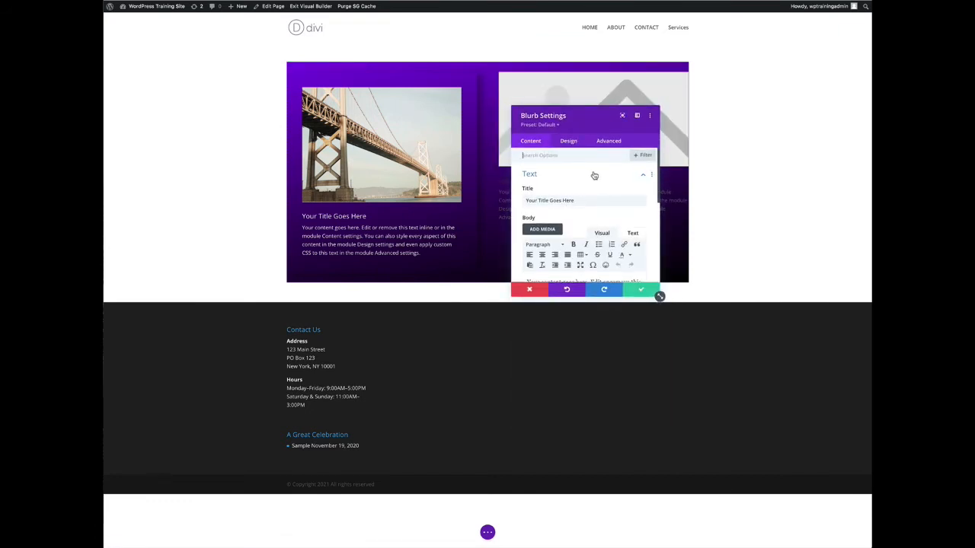
scroll(594, 179, down, 5)
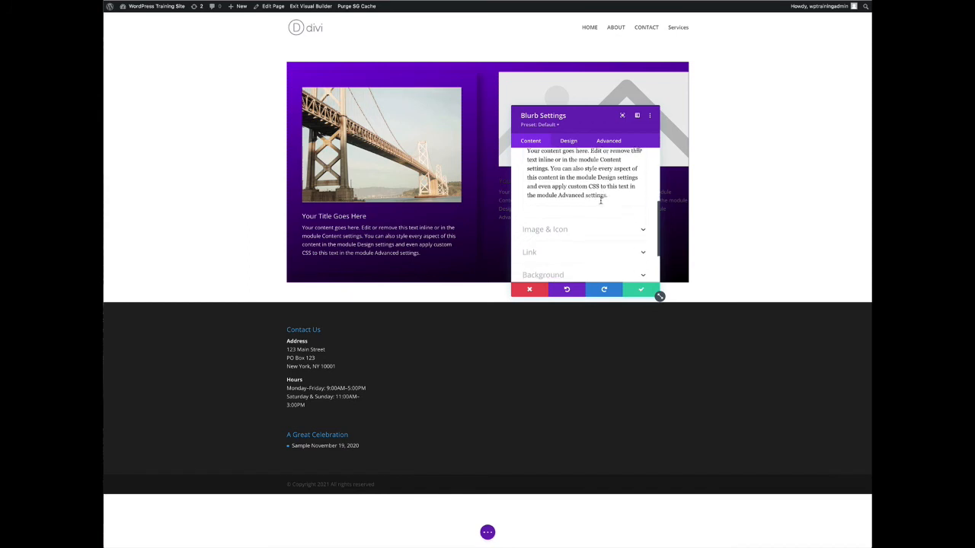
click(572, 229)
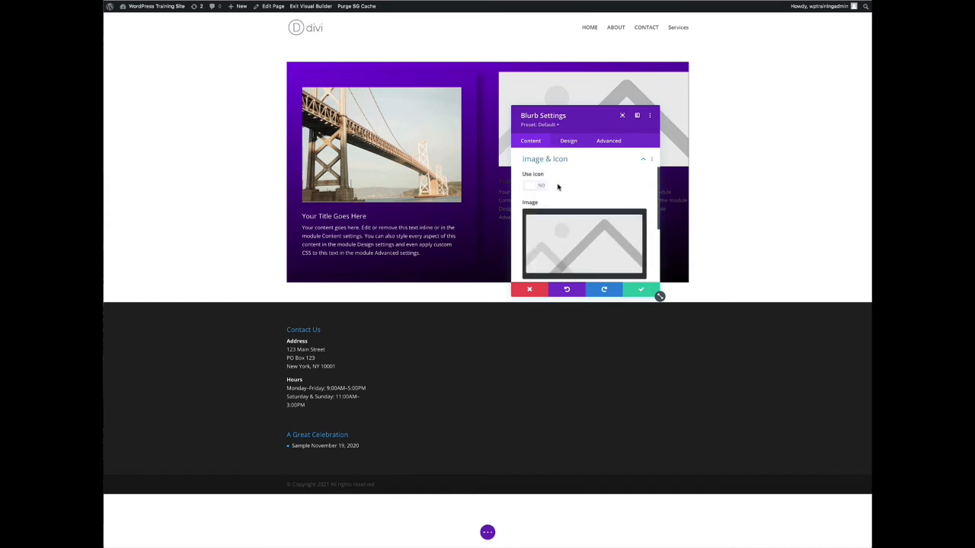
click(534, 186)
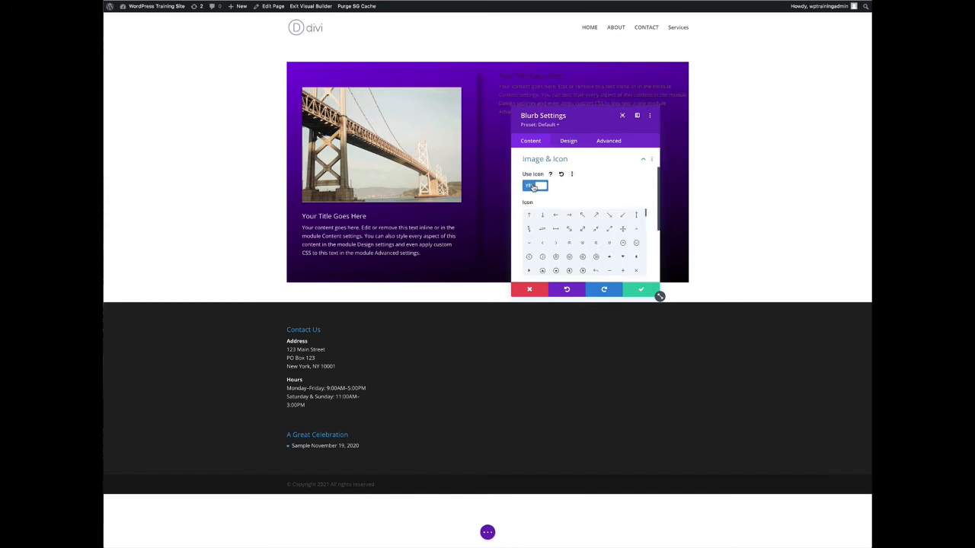
drag(645, 215, 645, 225)
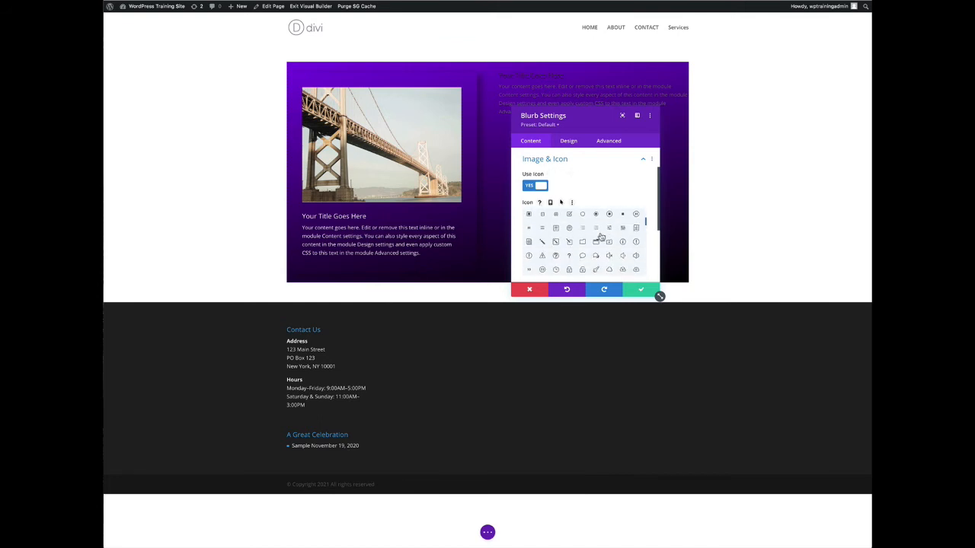
click(570, 242)
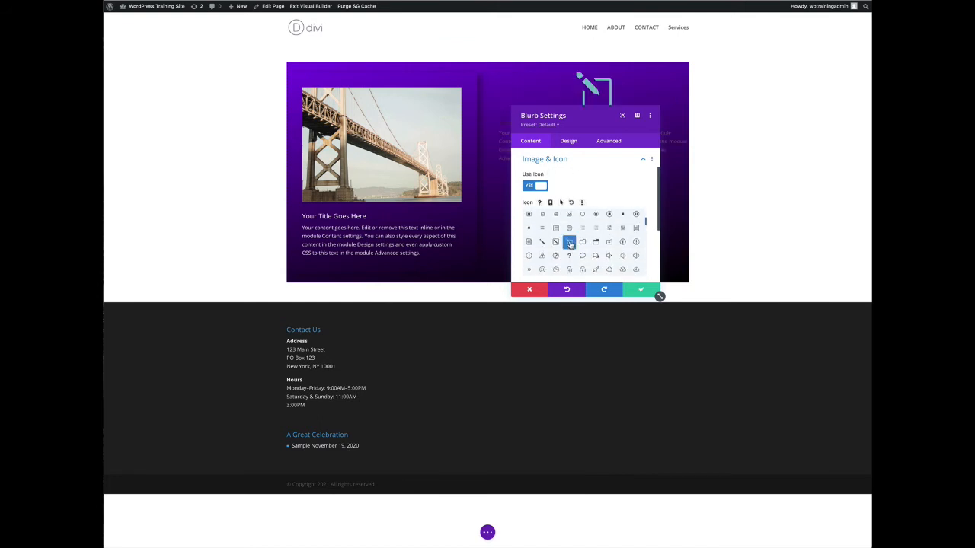
Set the new Blurb's title text color to white
drag(669, 134, 769, 95)
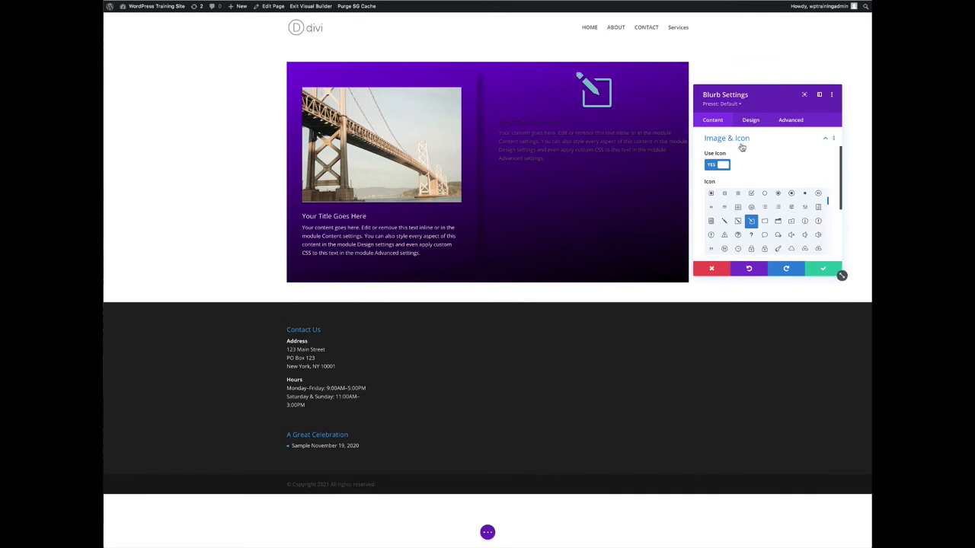
click(825, 139)
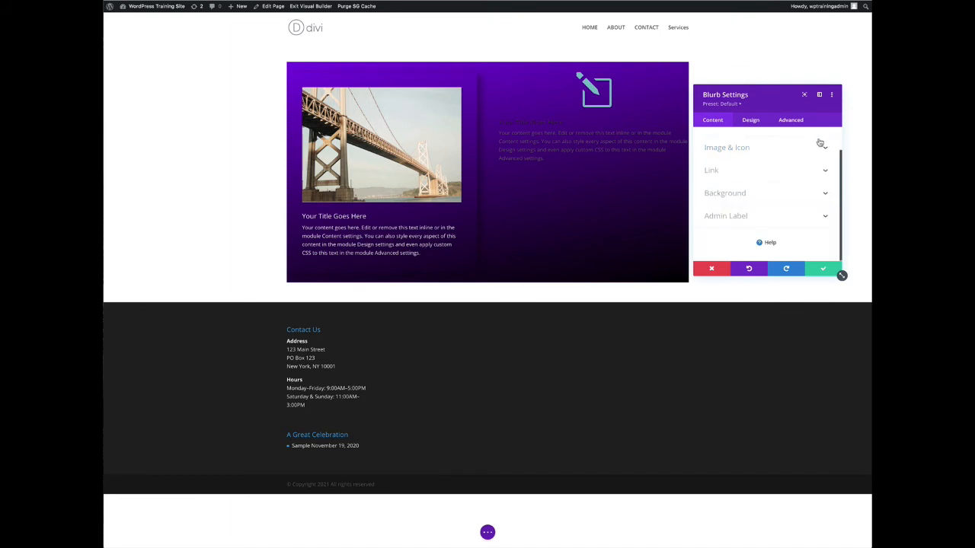
click(751, 120)
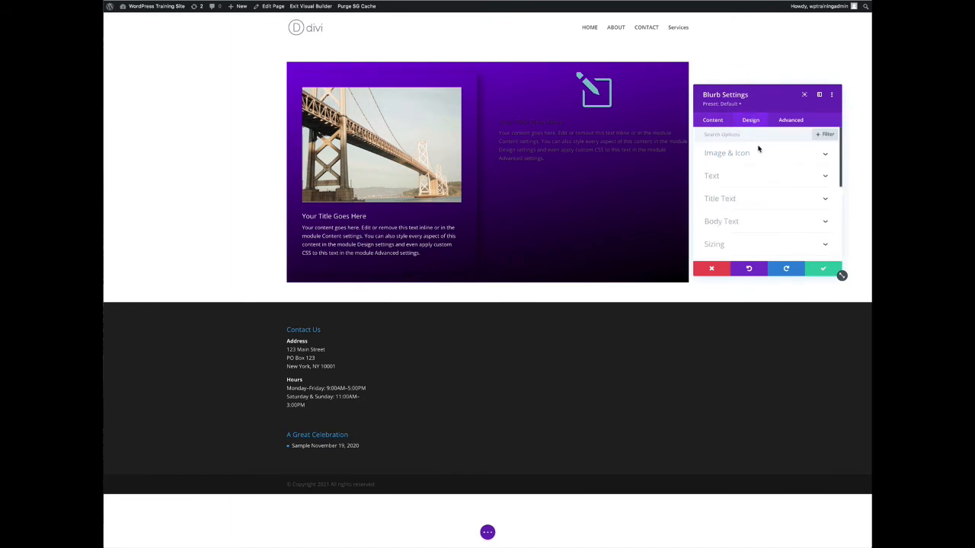
click(737, 200)
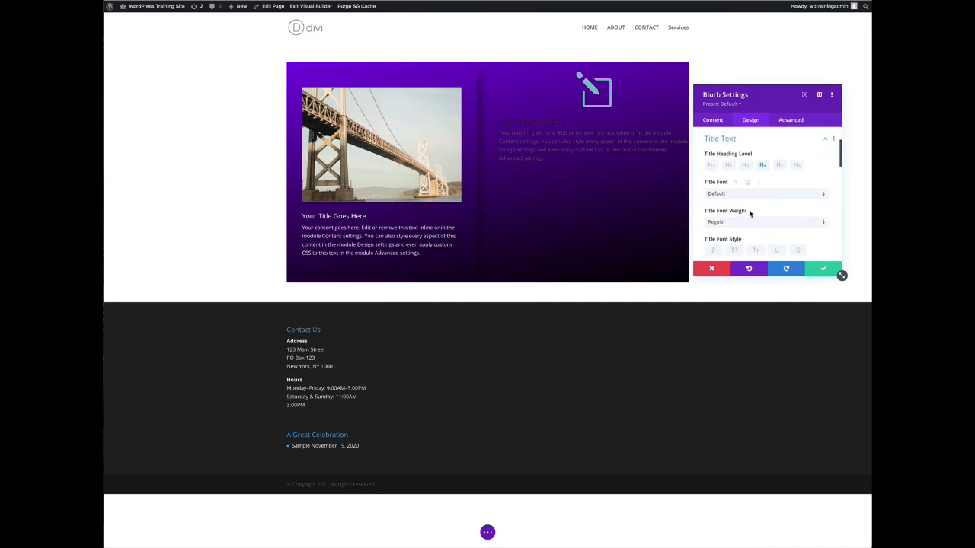
scroll(835, 211, down, 2)
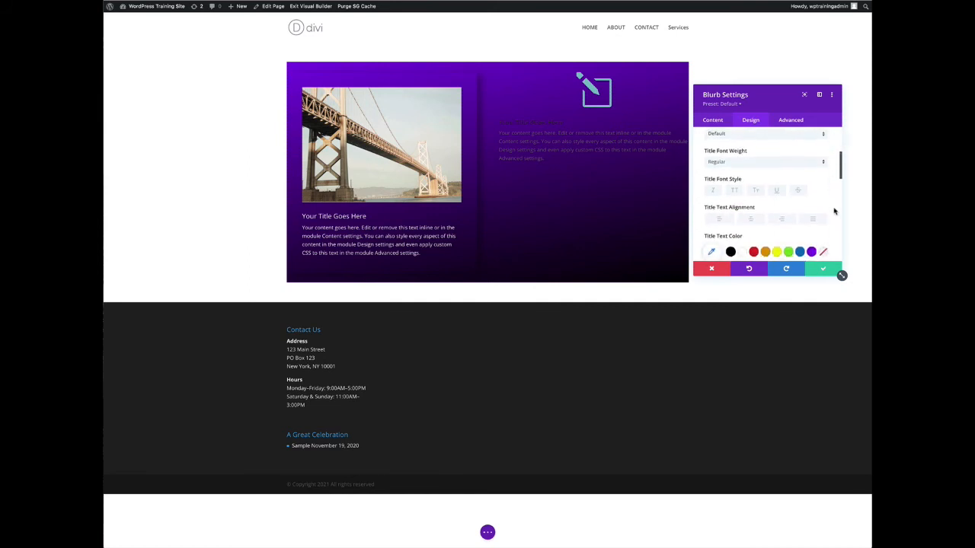
scroll(835, 211, down, 1)
click(742, 214)
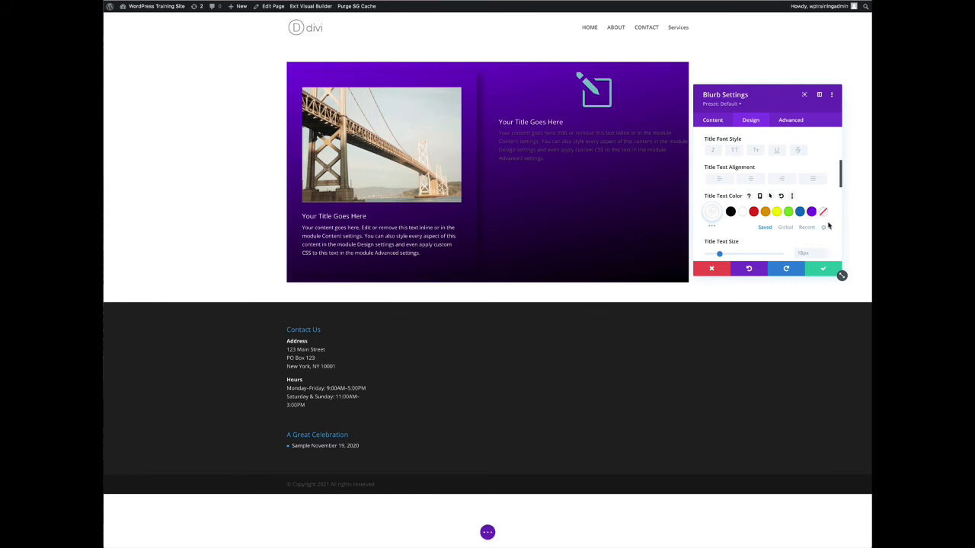
scroll(830, 225, down, 1)
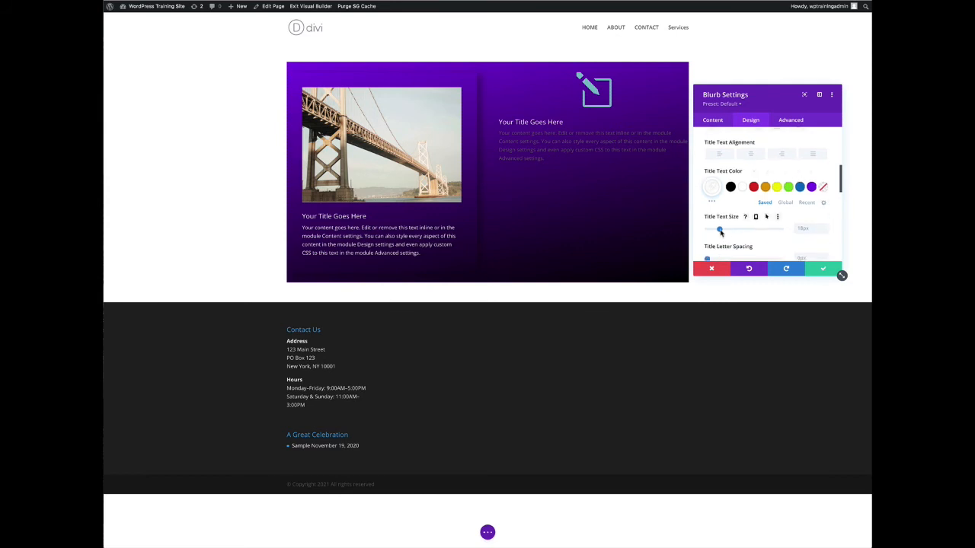
Set the new Blurb's title text size to 23px
drag(720, 233, 724, 232)
scroll(723, 233, down, 1)
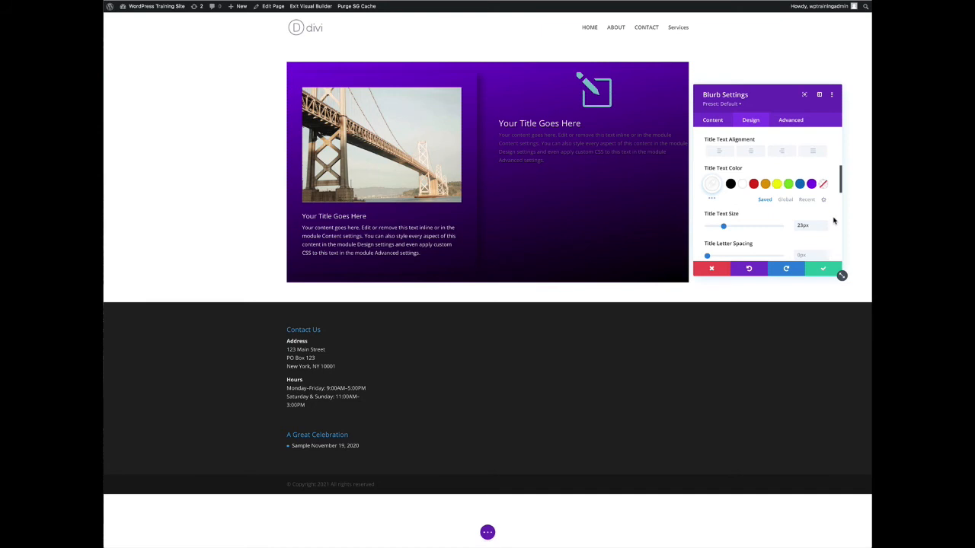
scroll(833, 219, up, 5)
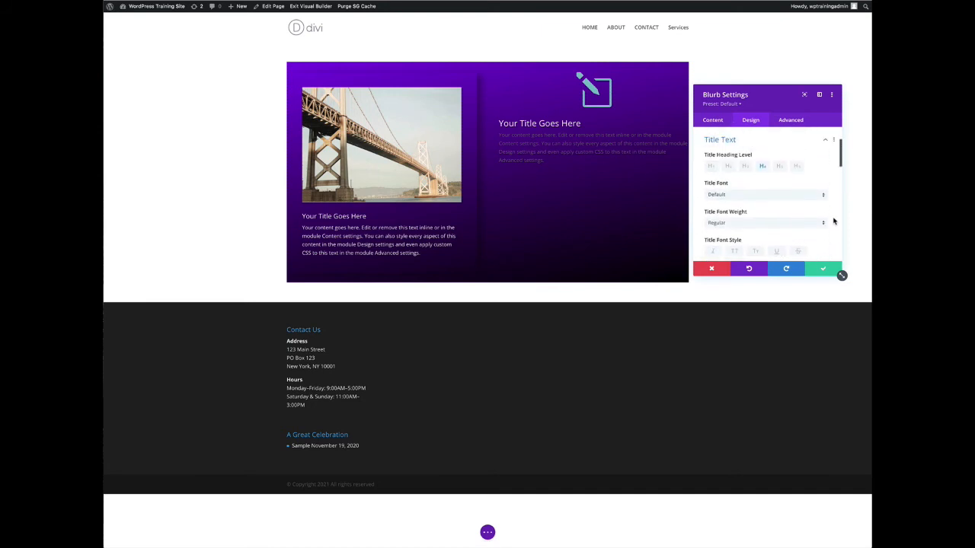
click(825, 203)
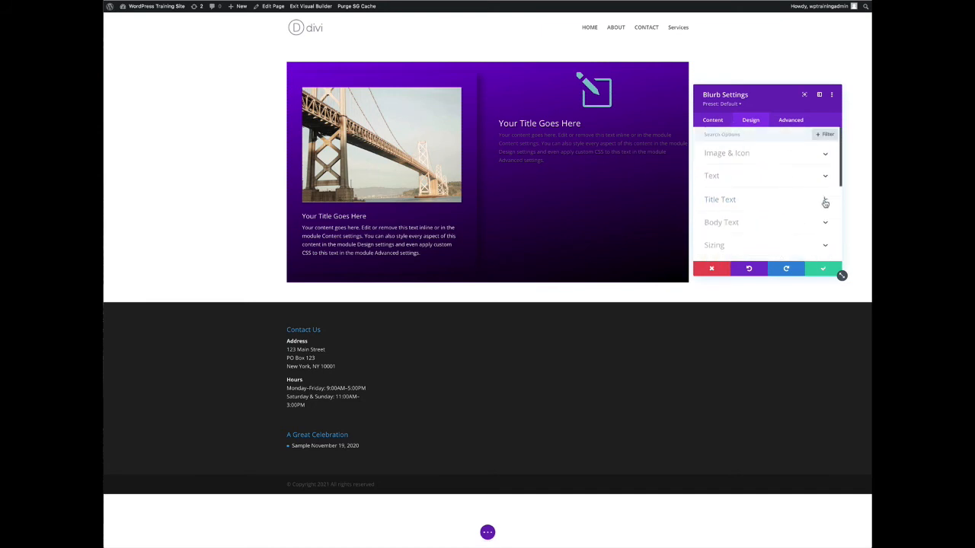
Set the Blurb's body text color to white
click(734, 222)
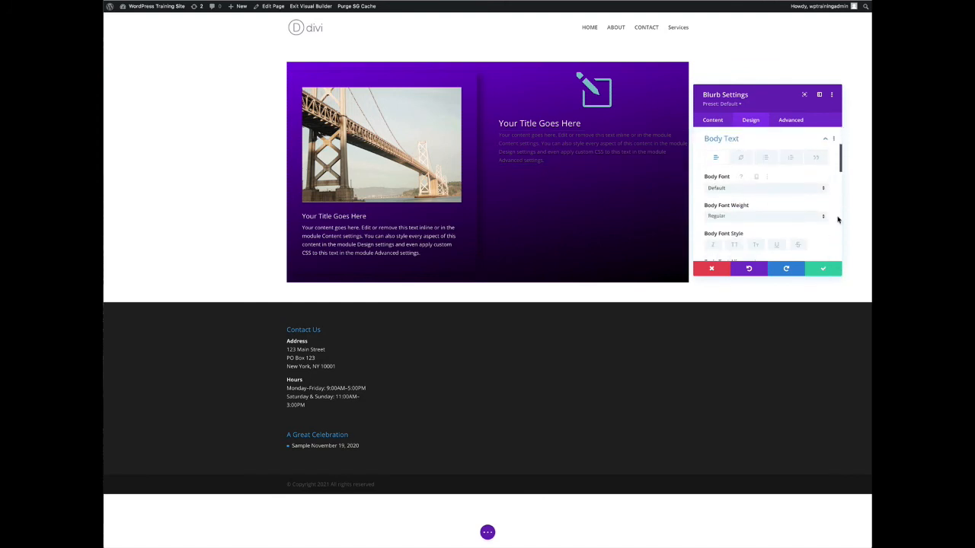
scroll(836, 220, down, 4)
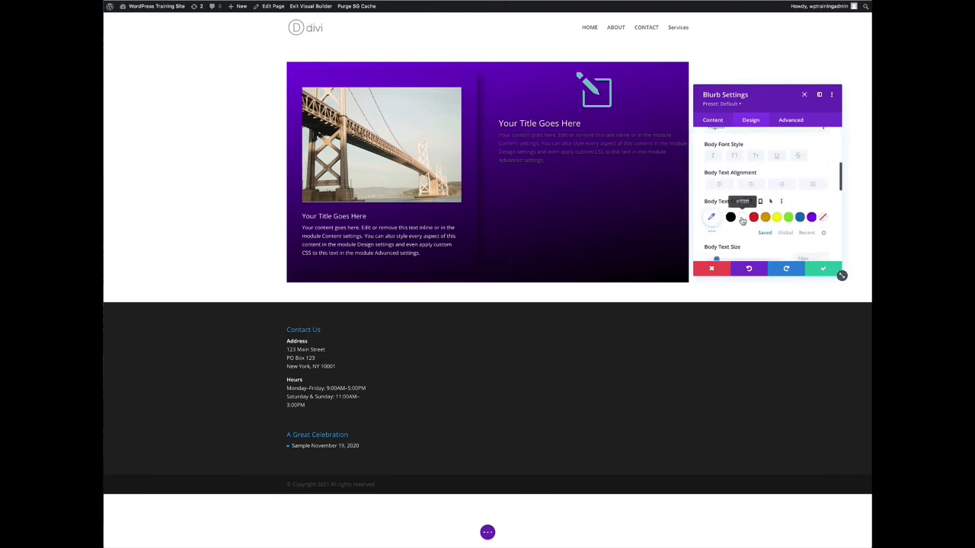
click(742, 218)
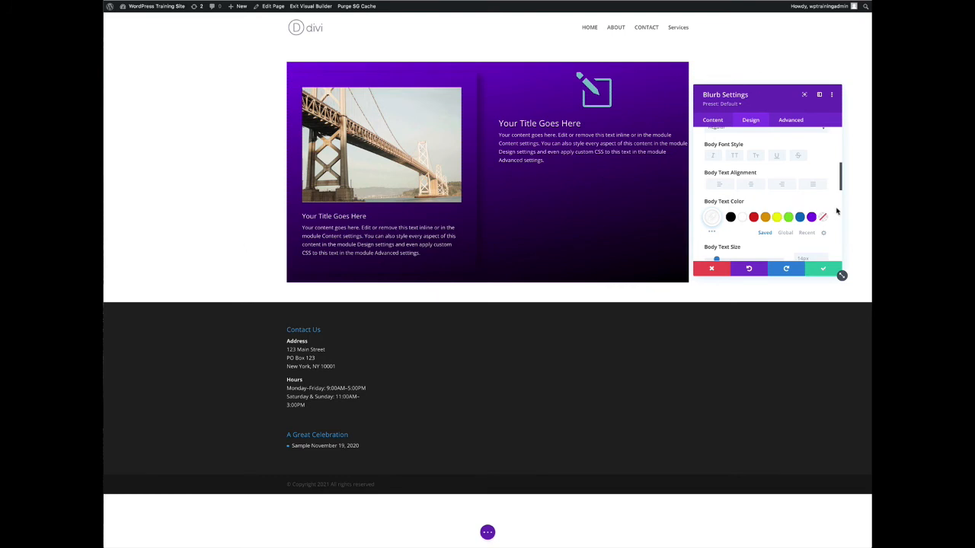
scroll(838, 209, up, 5)
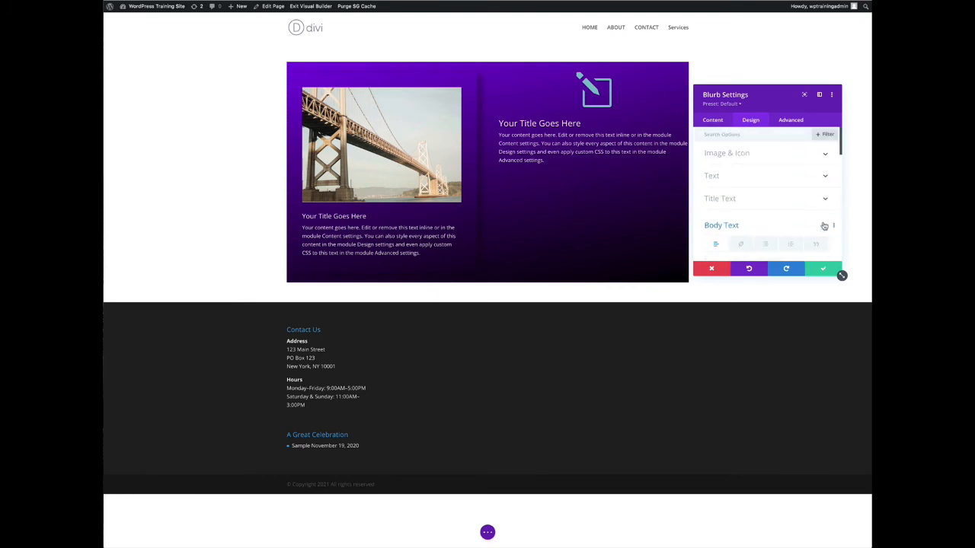
click(825, 225)
Change the Blurb's image/icon placement to Left
click(755, 156)
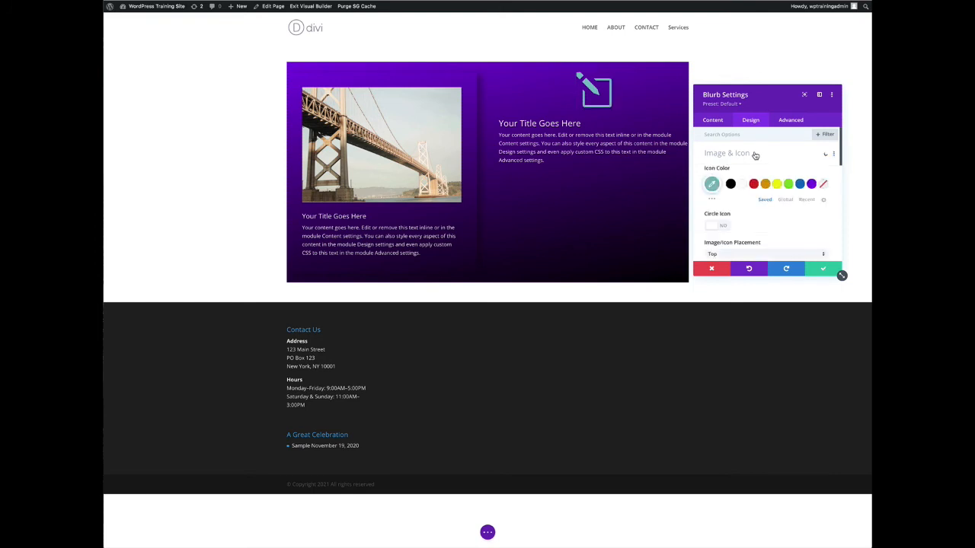
scroll(831, 224, down, 1)
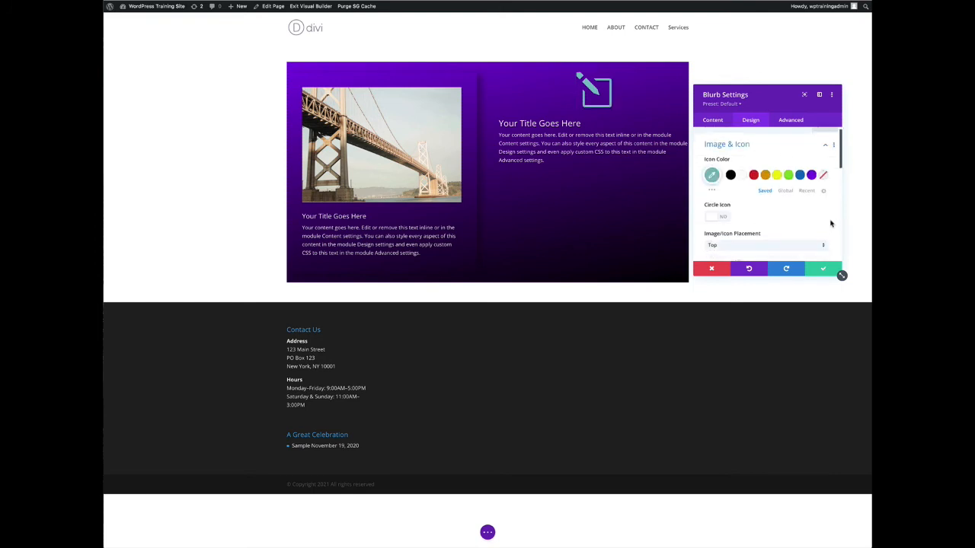
scroll(835, 225, down, 1)
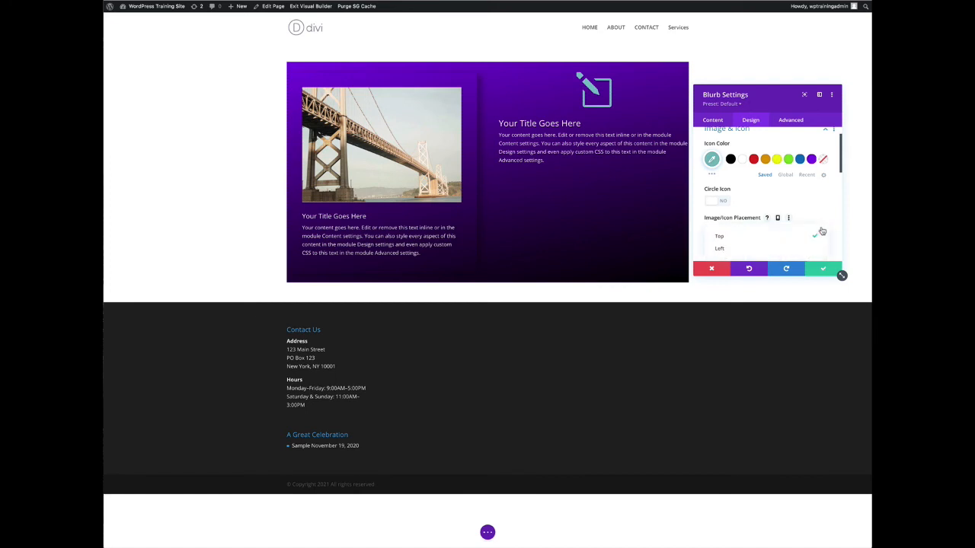
click(822, 230)
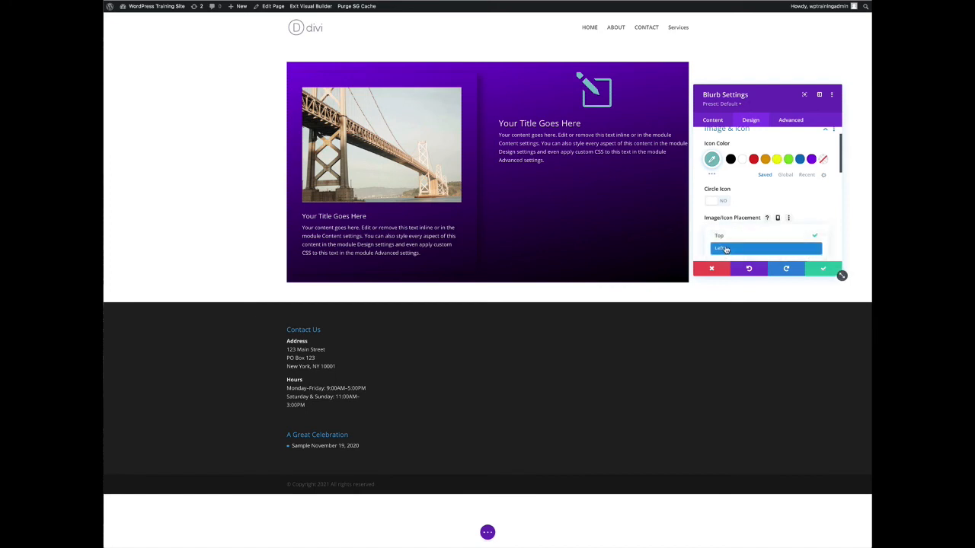
click(726, 250)
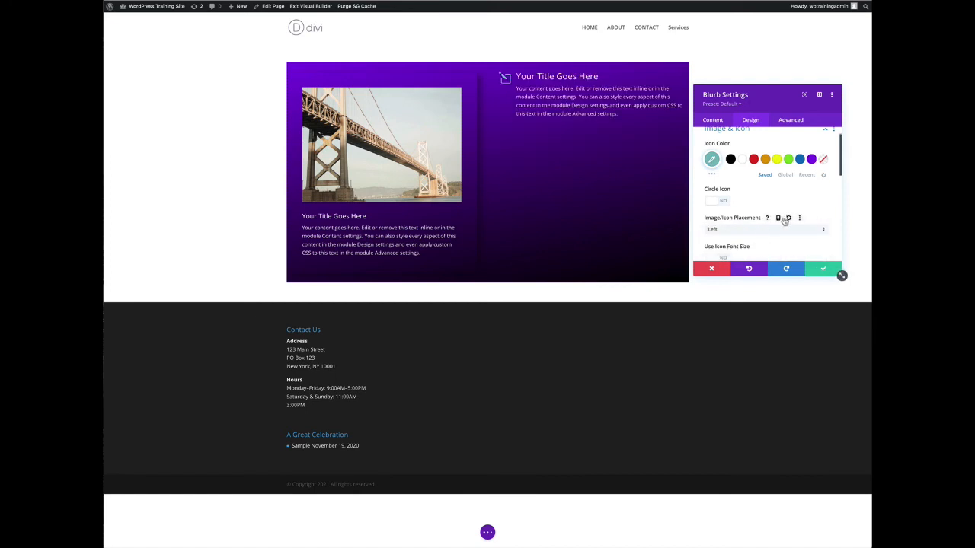
Turn on Use Icon Font Size and set the icon font size to about 51px
scroll(835, 231, down, 2)
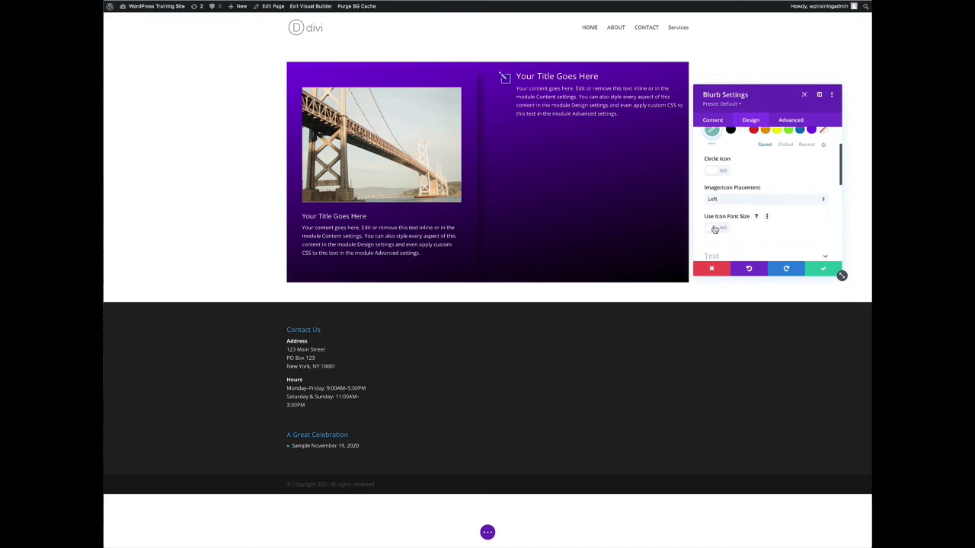
click(714, 230)
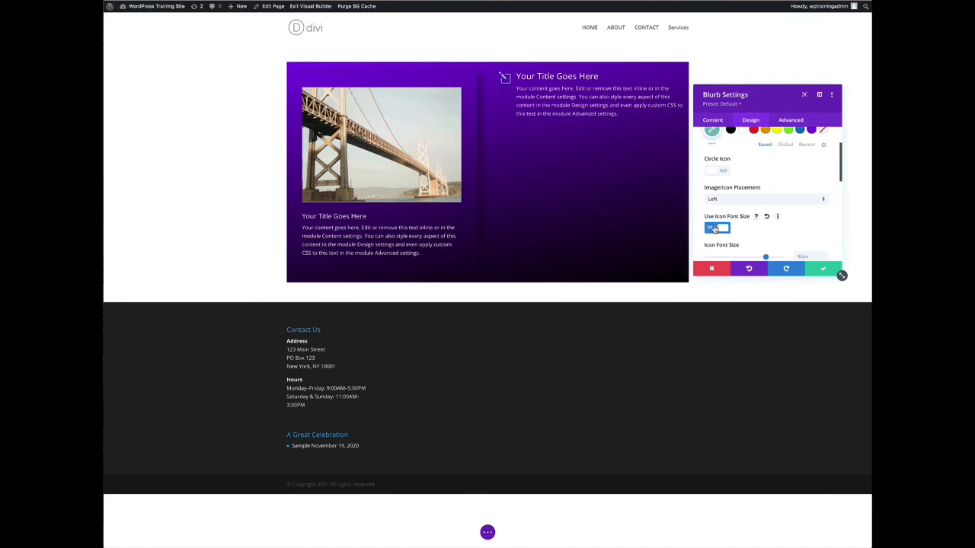
scroll(780, 232, down, 2)
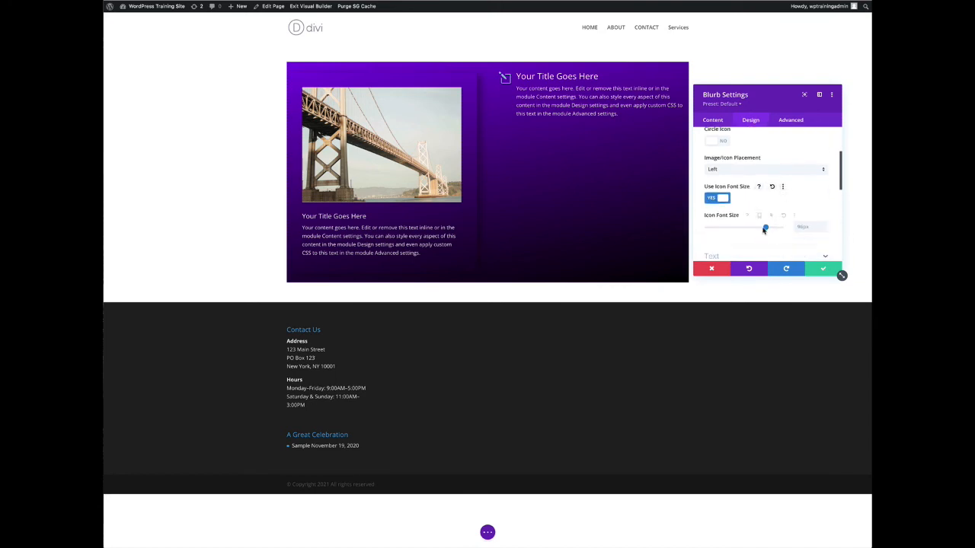
drag(766, 230, 738, 230)
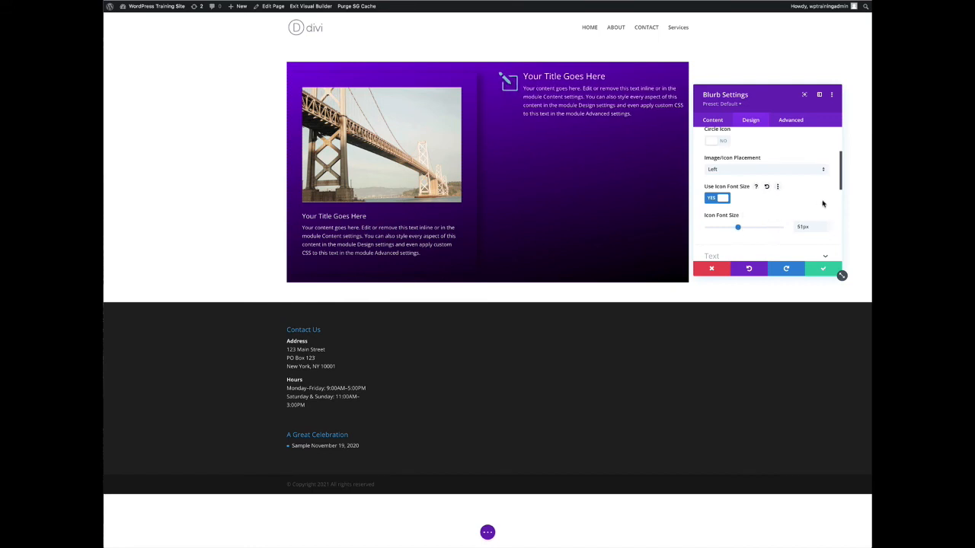
Set the Blurb's icon color to white
scroll(832, 207, down, 3)
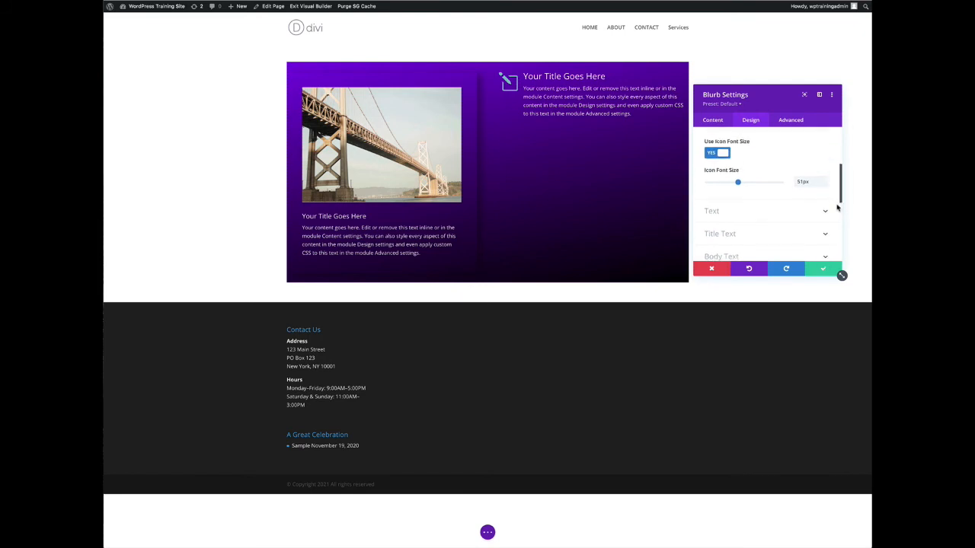
scroll(837, 207, up, 5)
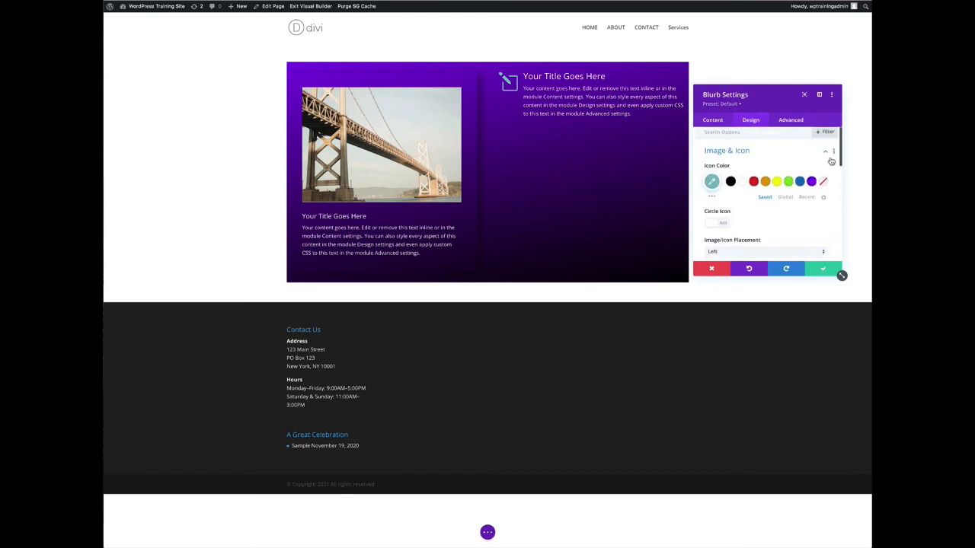
click(742, 184)
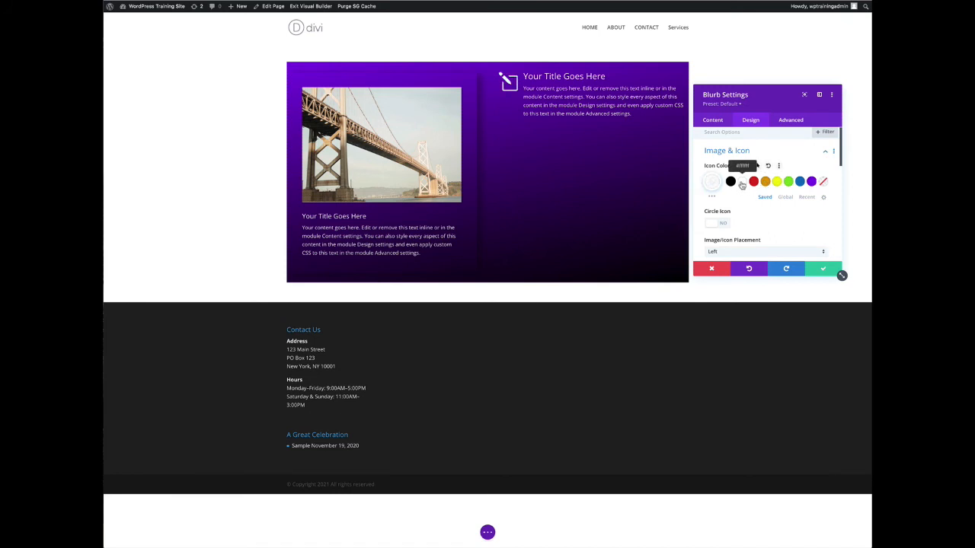
click(825, 151)
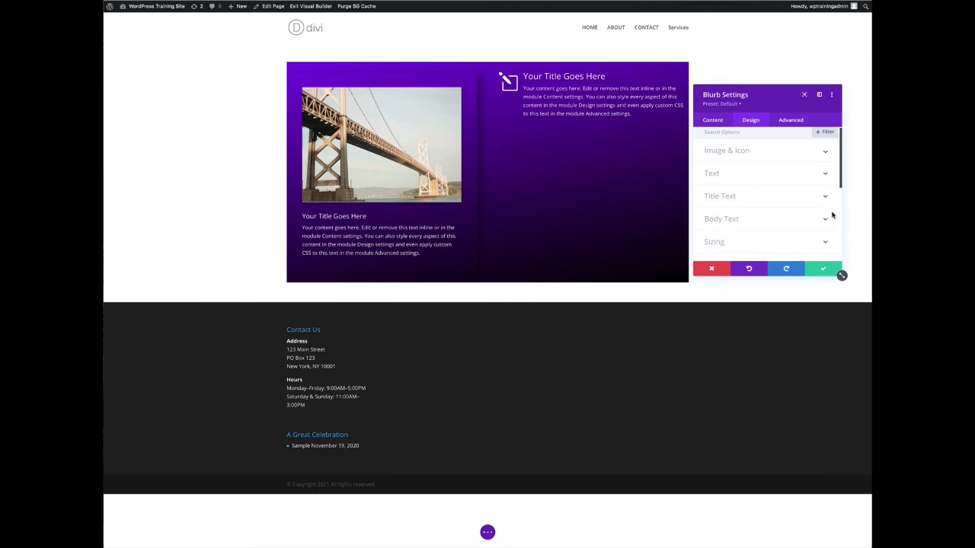
Set the Blurb's padding to 2vw on top, bottom, left and right, and save the module settings
scroll(775, 231, down, 1)
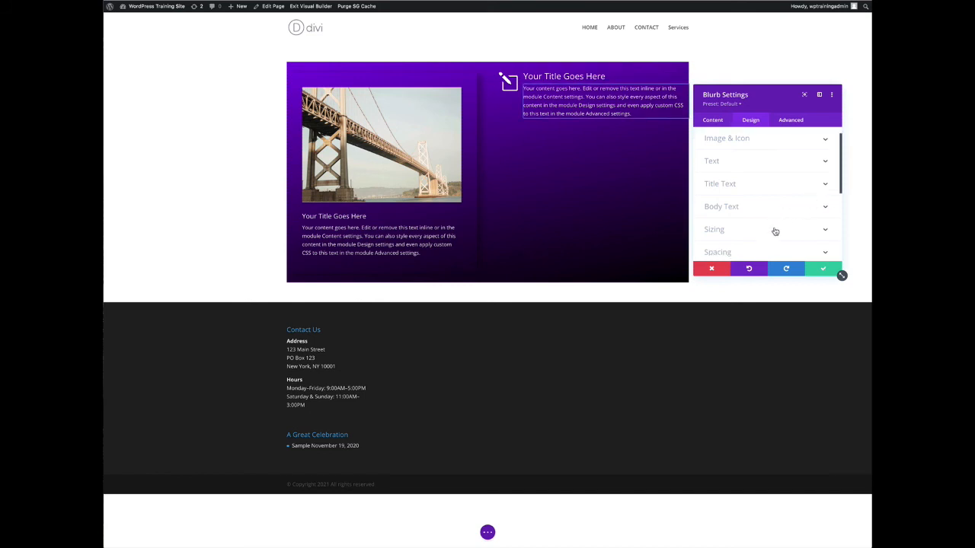
click(715, 240)
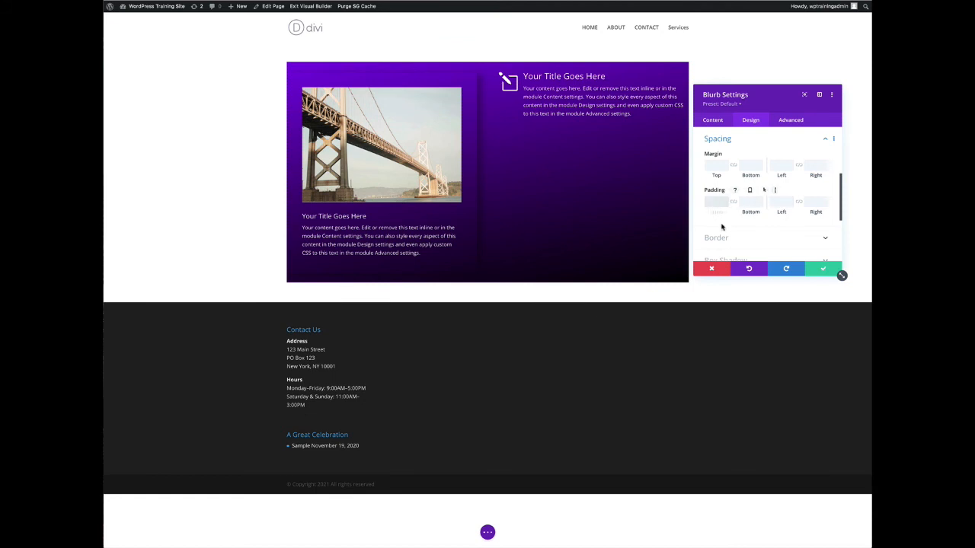
text(2)
text(px)
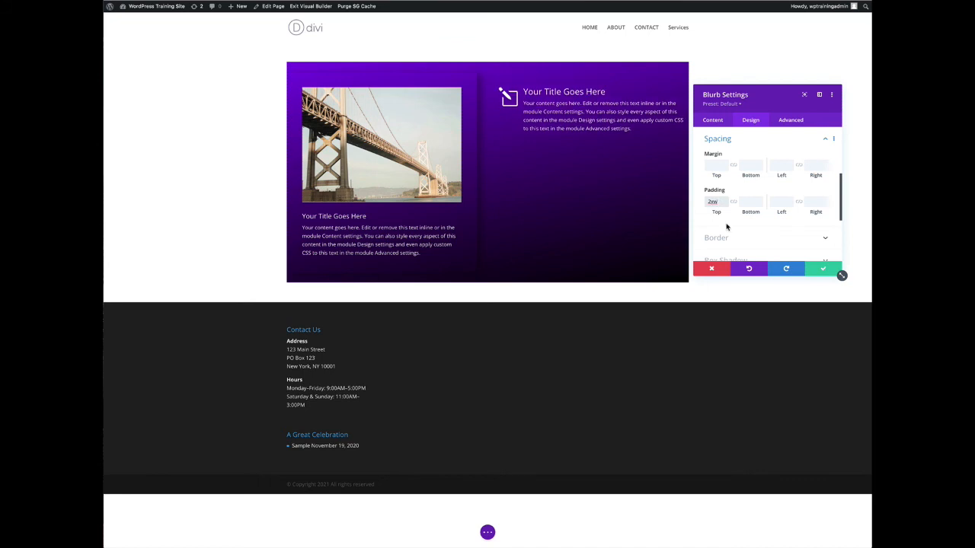
click(733, 202)
click(773, 205)
text(2)
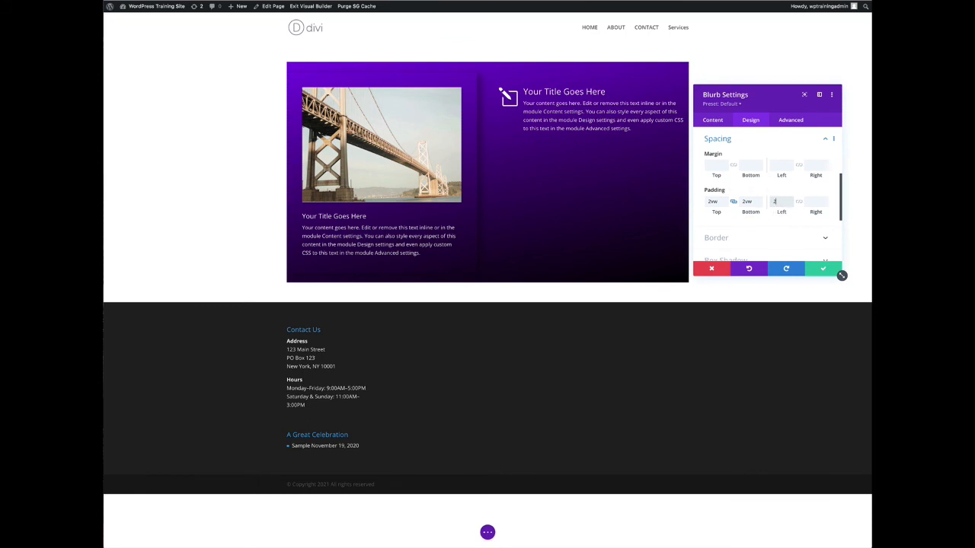
text(px)
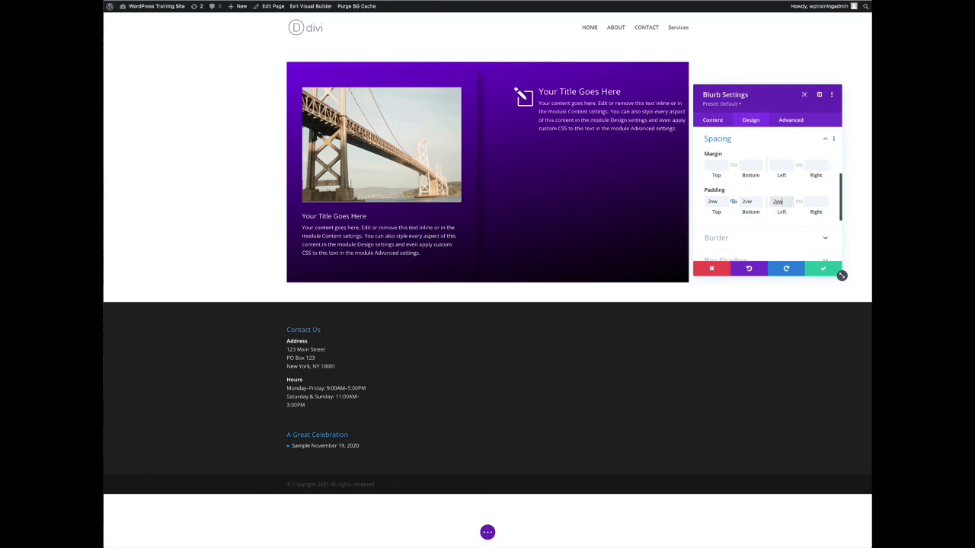
click(798, 201)
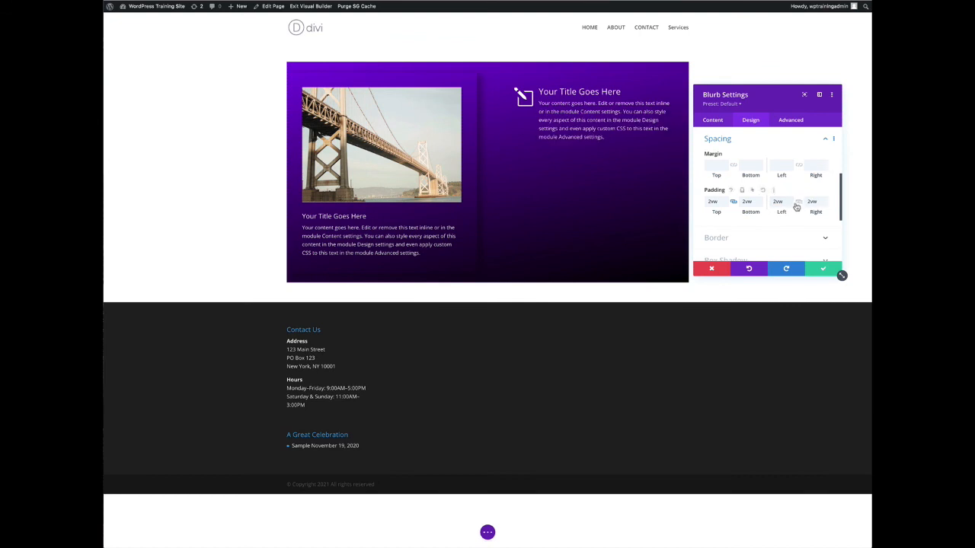
click(823, 138)
mouse_move(769, 96)
mouse_down()
mouse_move(771, 105)
mouse_move(773, 94)
mouse_up()
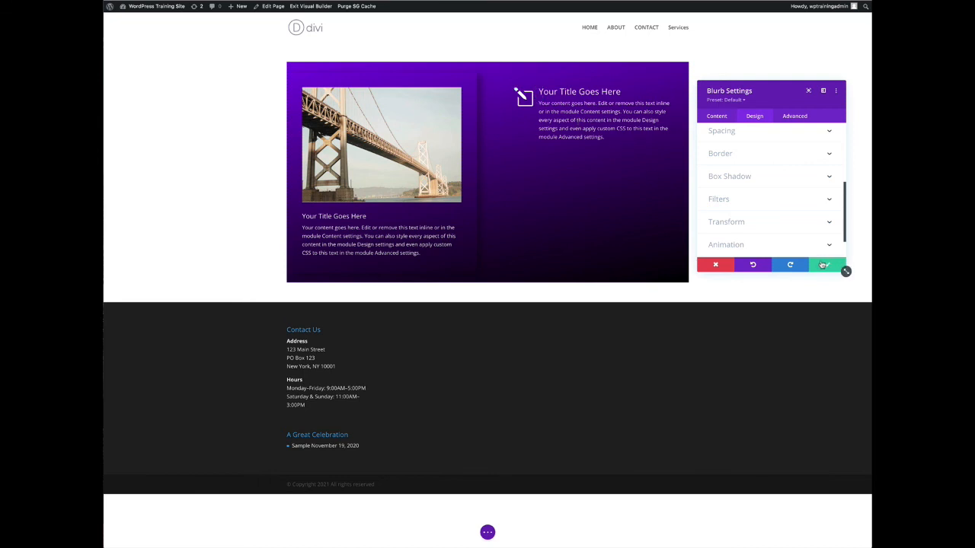
click(824, 263)
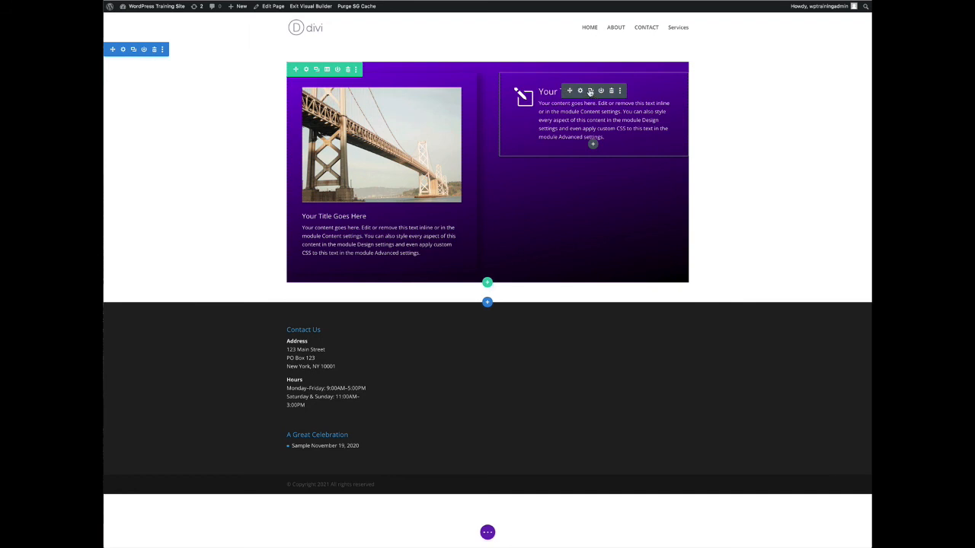
Duplicate the Blurb and change the copy's icon to the four-way arrows icon, then save it
click(590, 91)
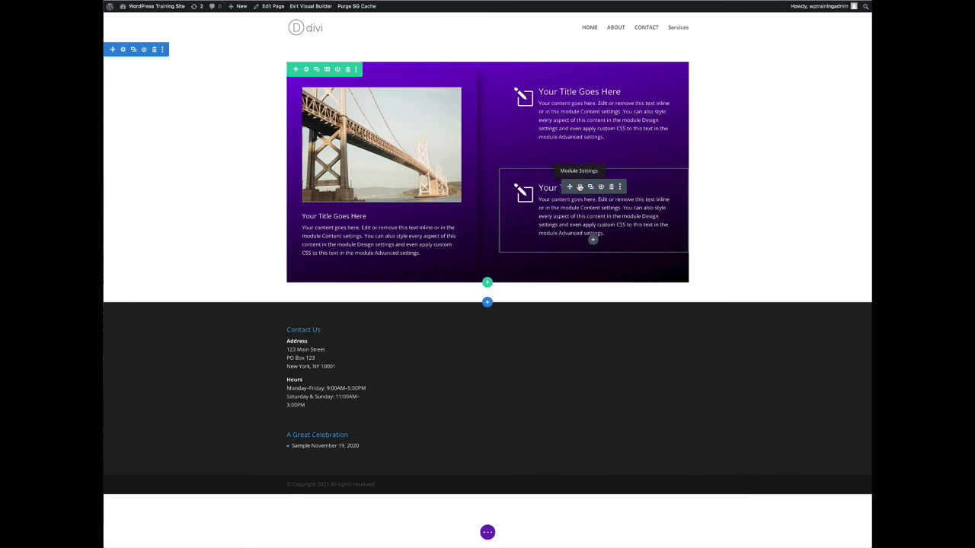
click(580, 186)
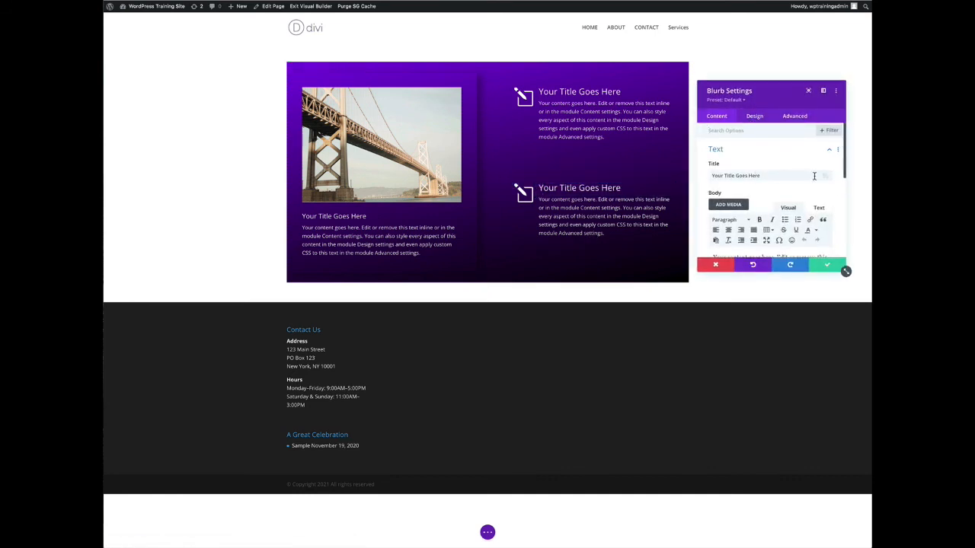
scroll(822, 179, down, 5)
scroll(825, 185, down, 1)
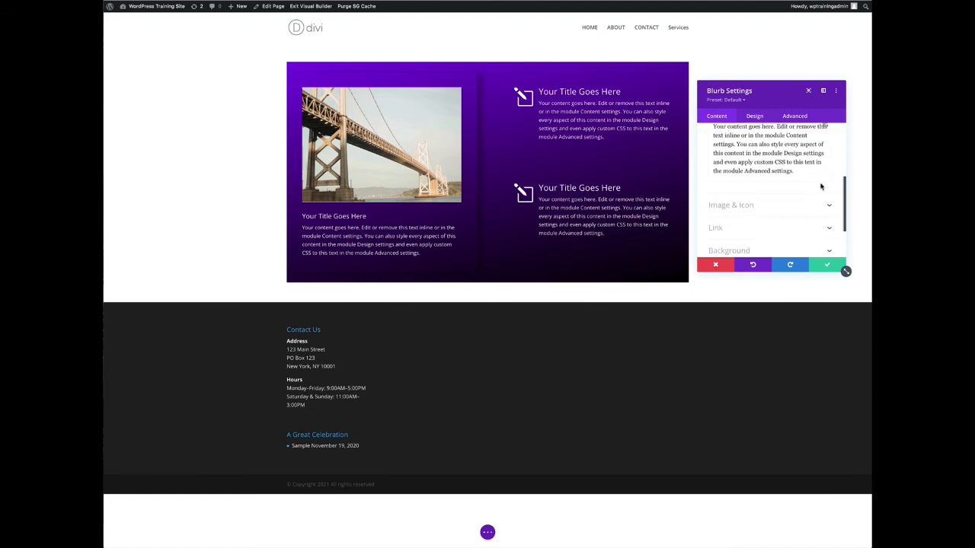
click(750, 206)
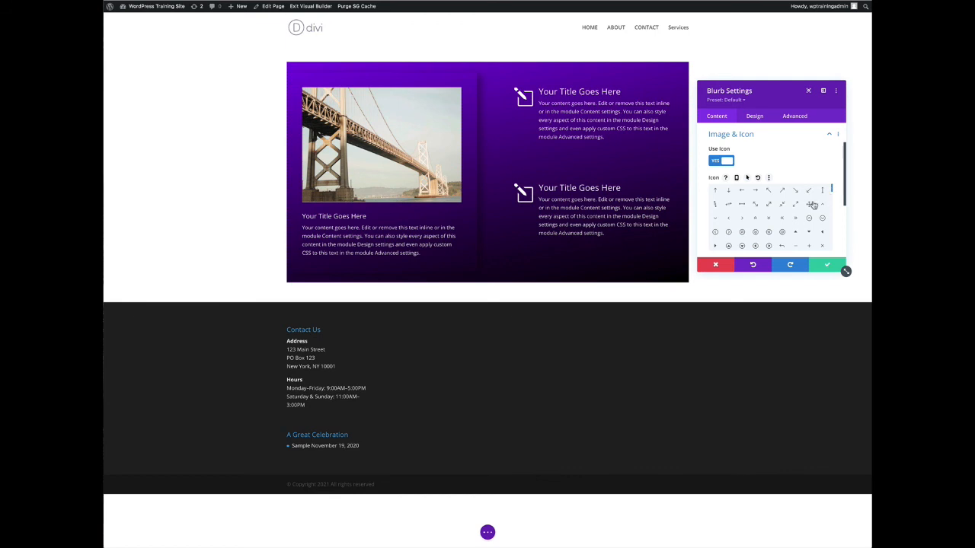
click(808, 206)
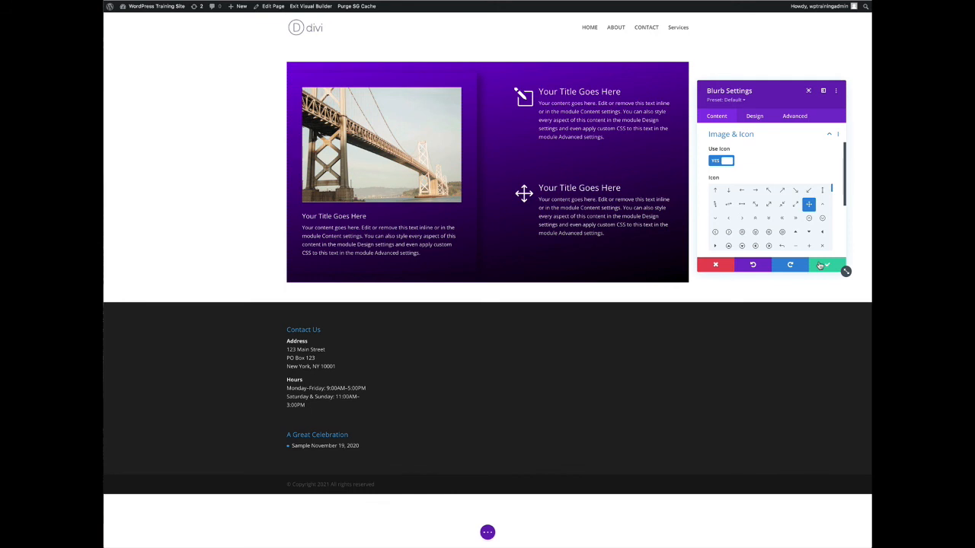
click(819, 265)
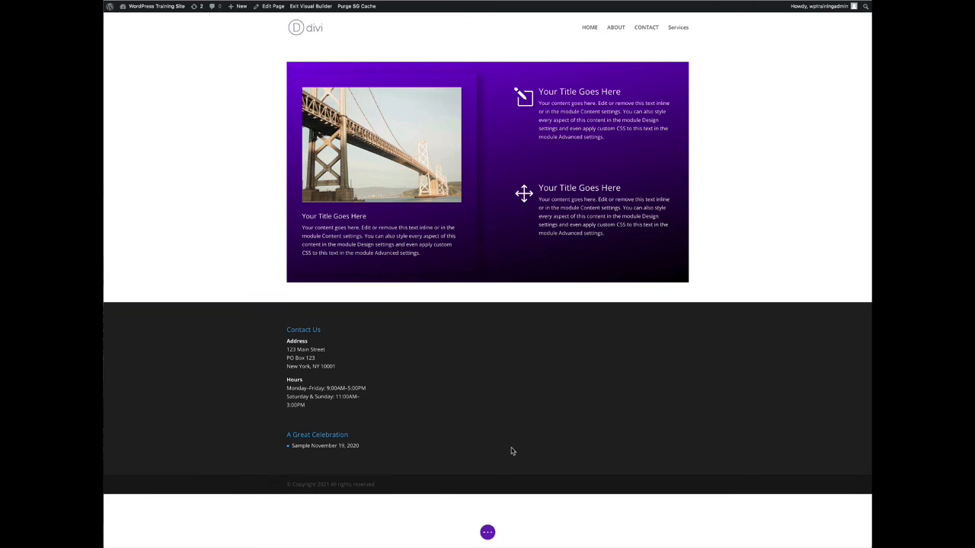
Save the page and exit the Visual Builder
click(487, 533)
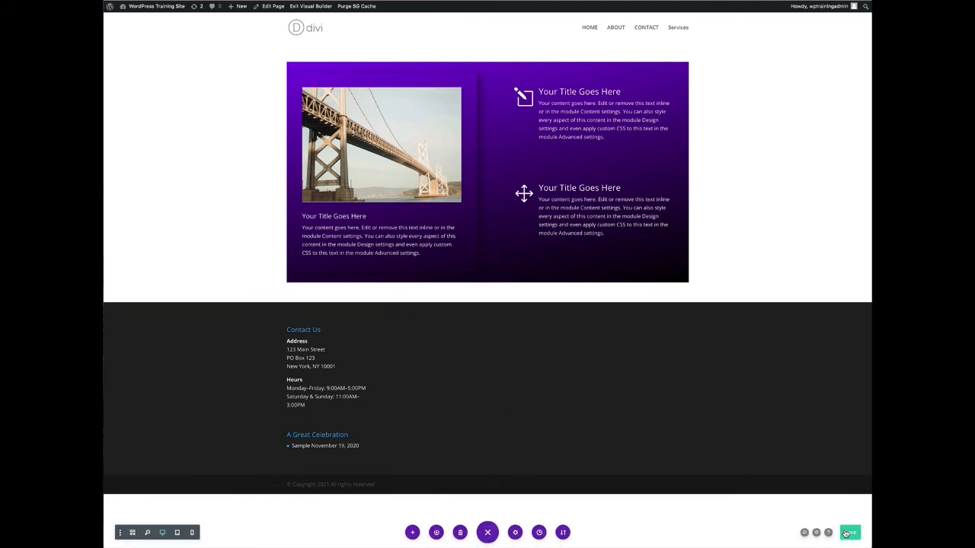
click(847, 534)
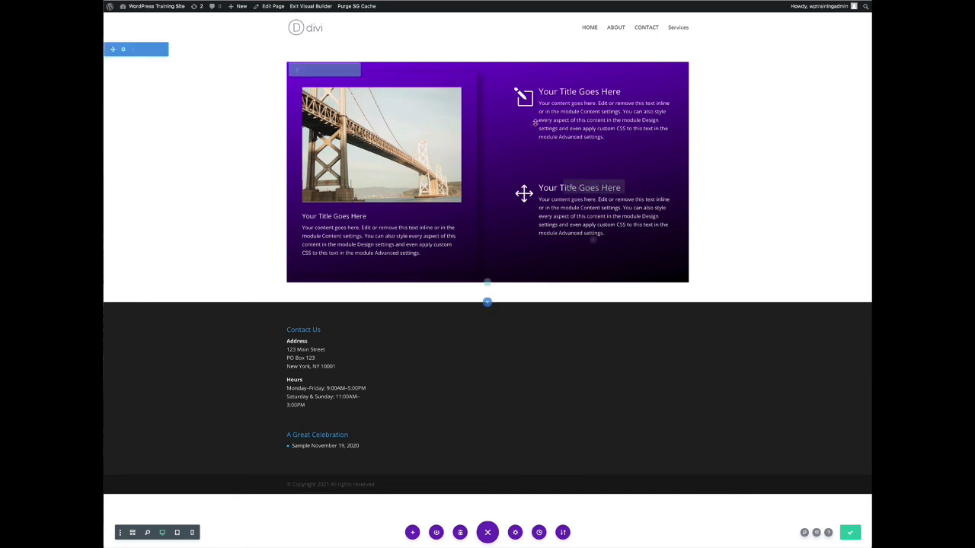
click(314, 8)
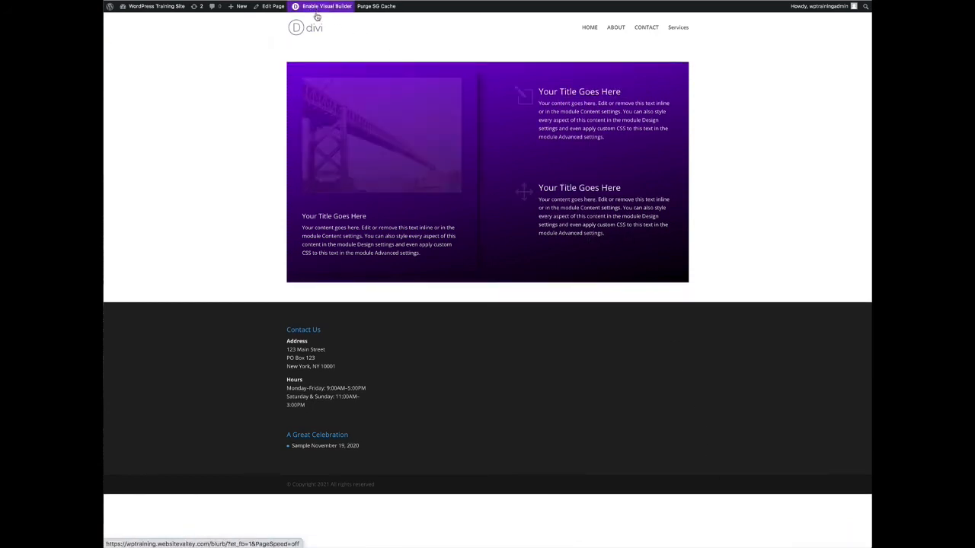